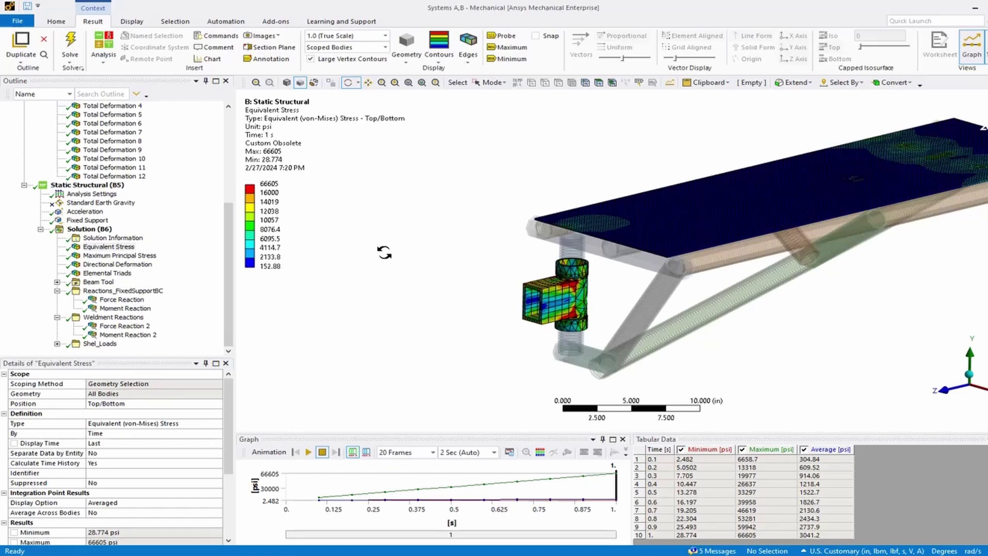
Zoom in and orbit the equivalent stress plot to view the bracket's open box end from below
scroll(578, 242, up, 5)
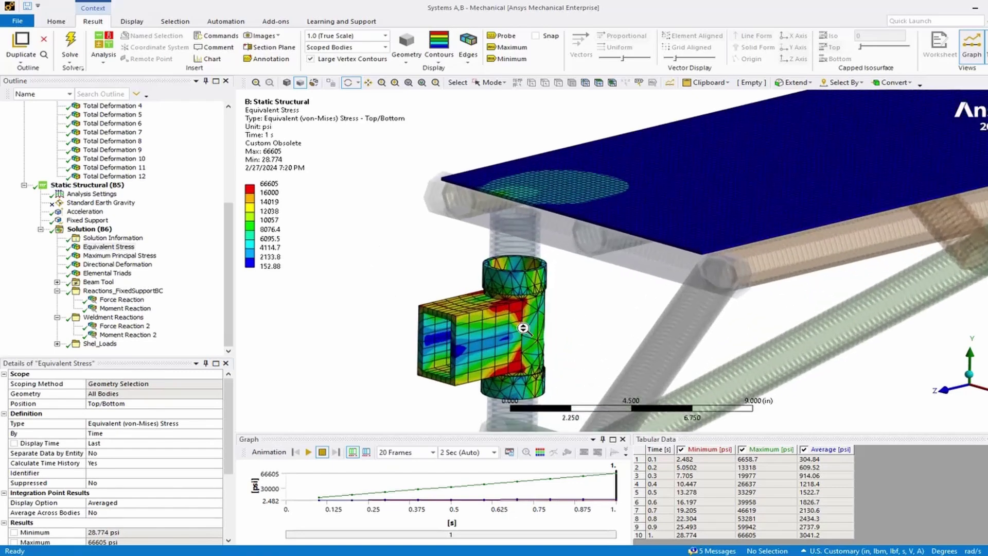
mouse_move(579, 243)
mouse_down()
mouse_move(602, 247)
mouse_move(578, 253)
mouse_up()
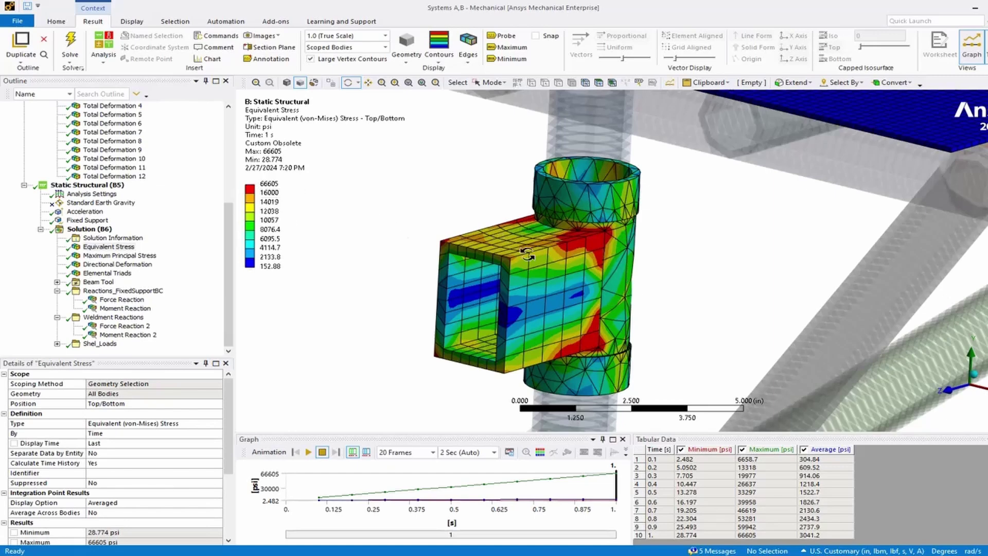
drag(504, 247, 554, 265)
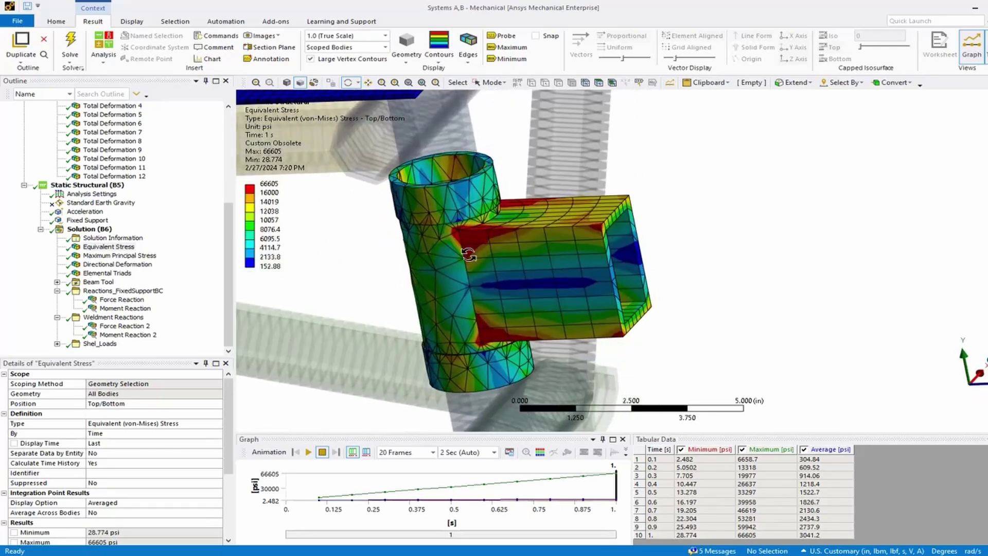
drag(493, 323, 600, 296)
Show the weldment's Force Reaction 2 result, totalling 745.37 lbf
scroll(599, 296, down, 5)
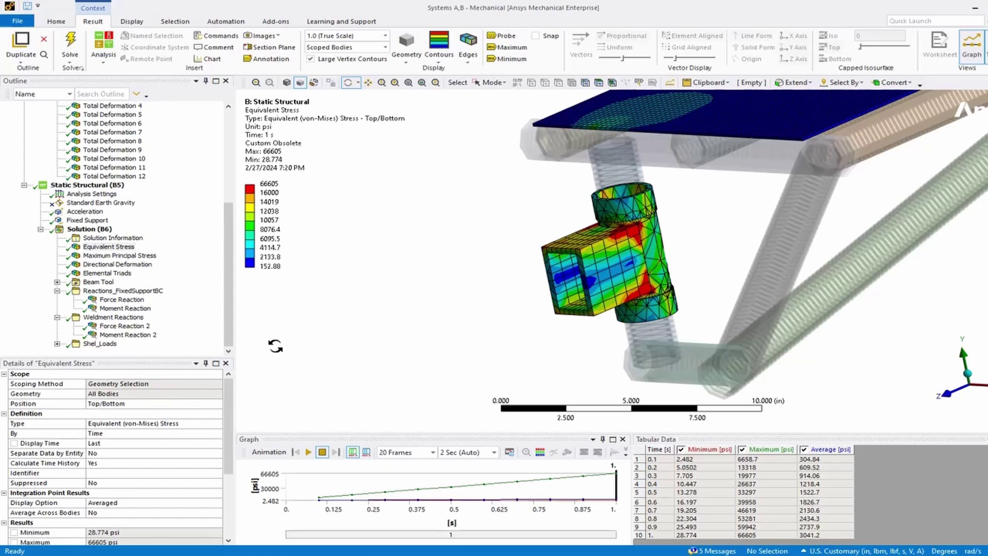
click(113, 317)
click(122, 326)
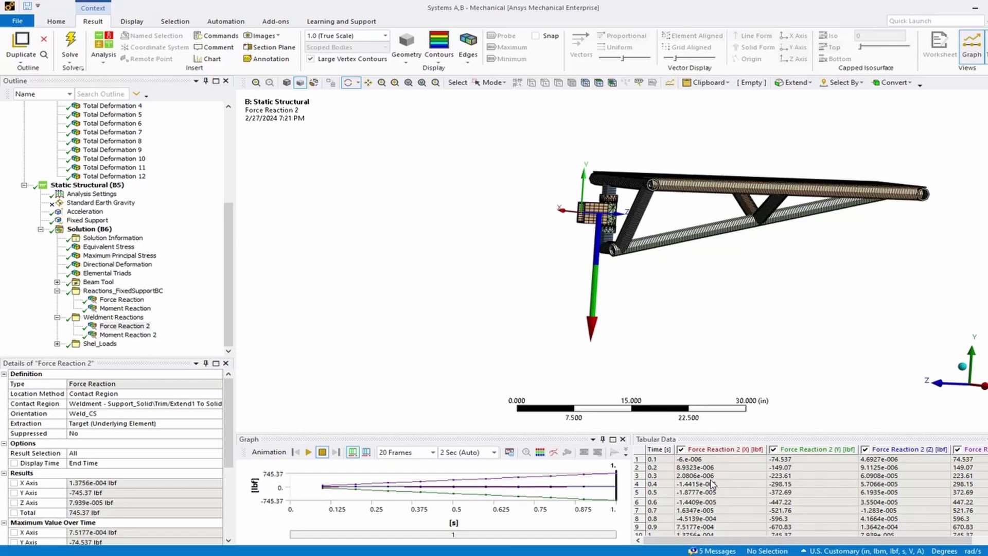
Check Force Reaction 2's final time step row, then show Moment Reaction 2 (22509 lbf·in total)
click(686, 537)
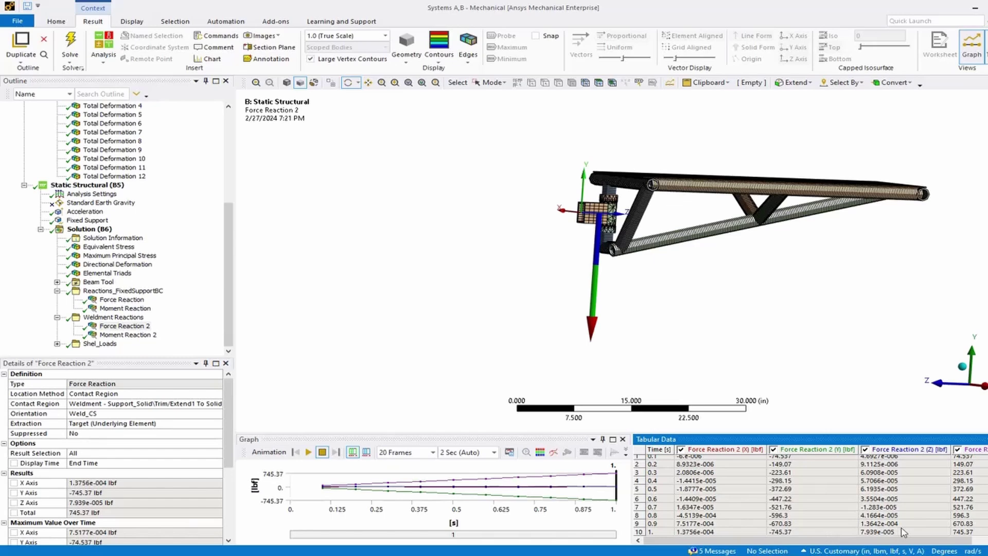
click(120, 336)
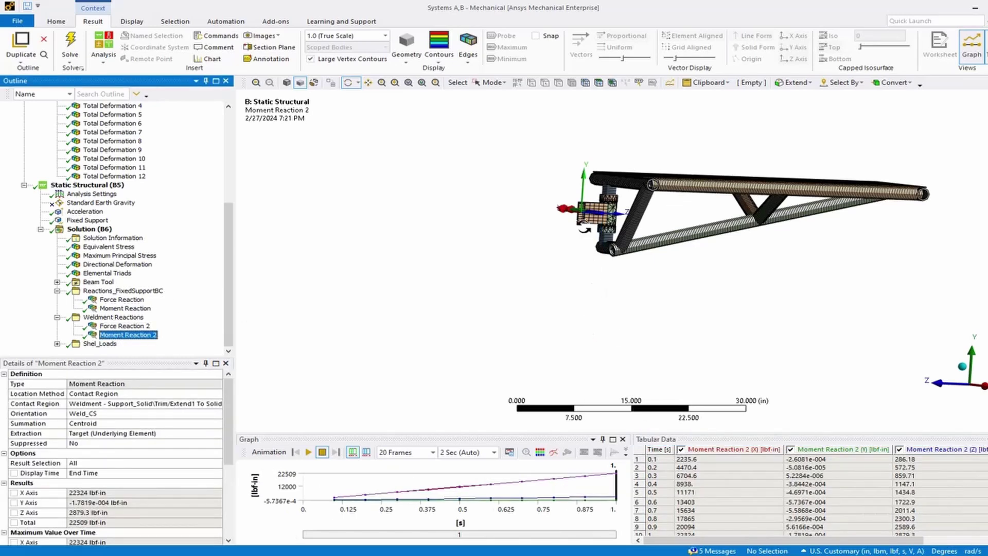
drag(584, 228, 675, 257)
scroll(716, 502, down, 1)
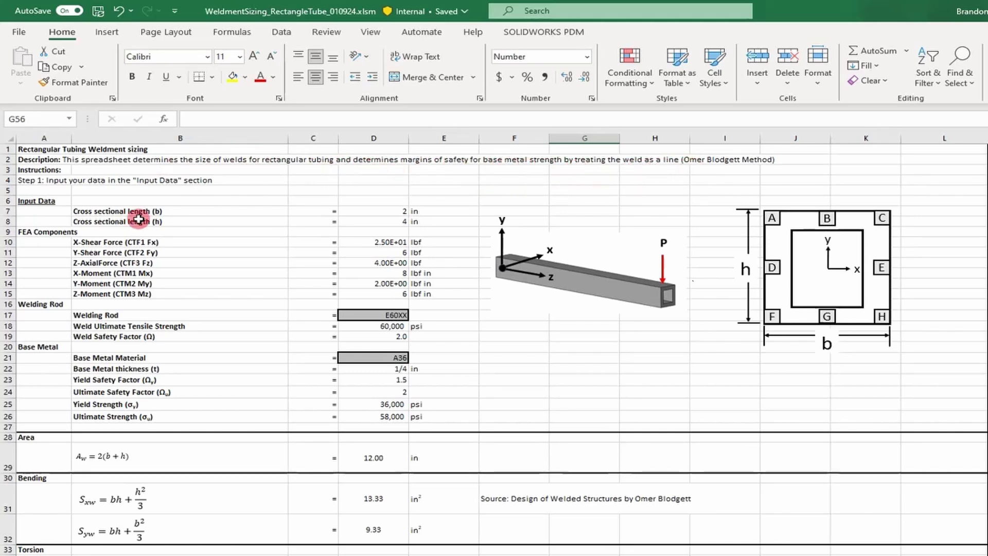
Review the tube cross-section inputs b and h, then select the FEA Components labels B10:B16
click(111, 211)
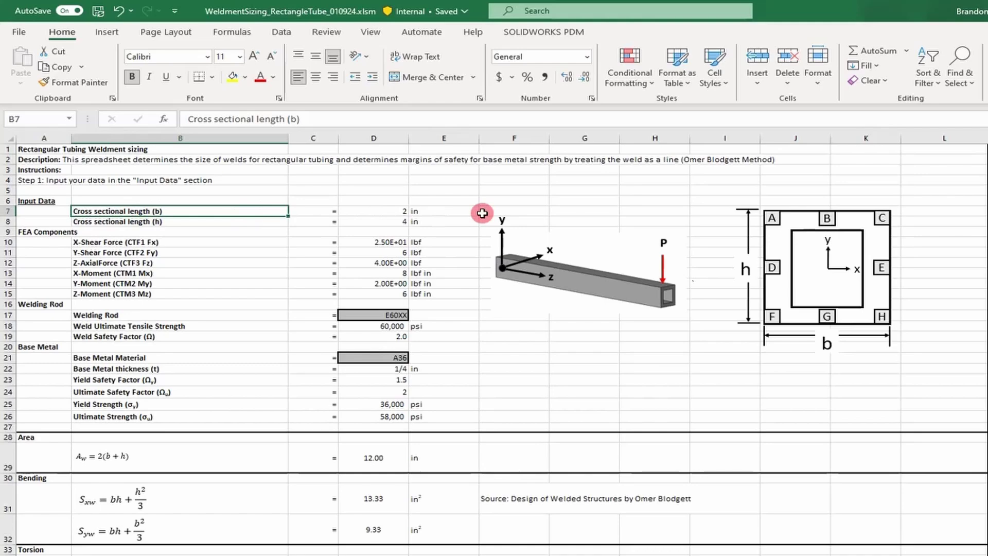
click(390, 212)
click(189, 211)
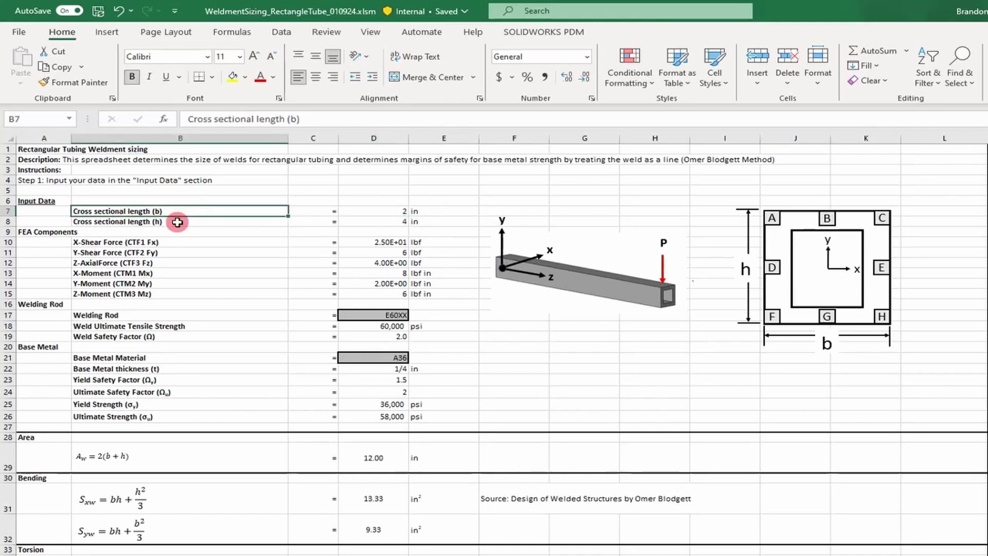
click(217, 221)
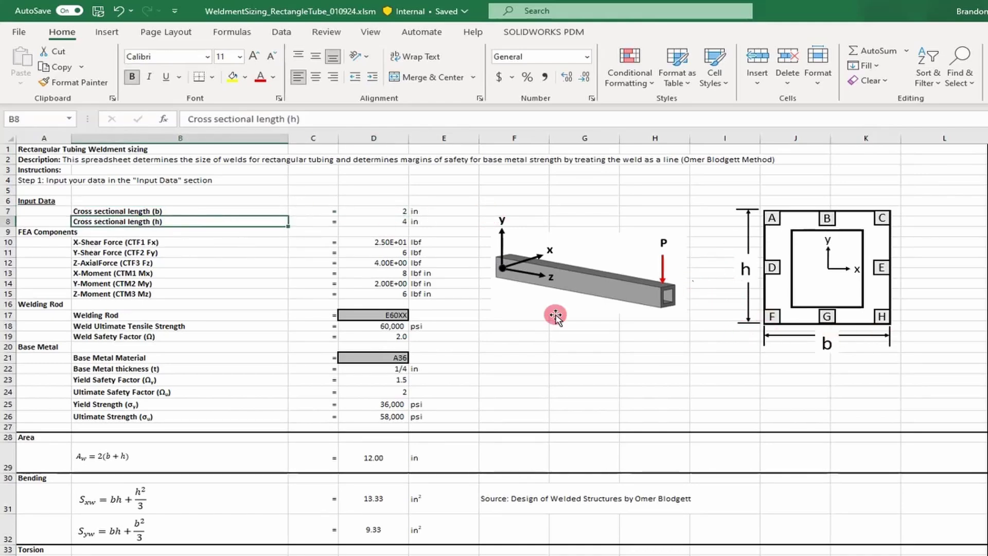
drag(123, 243, 150, 302)
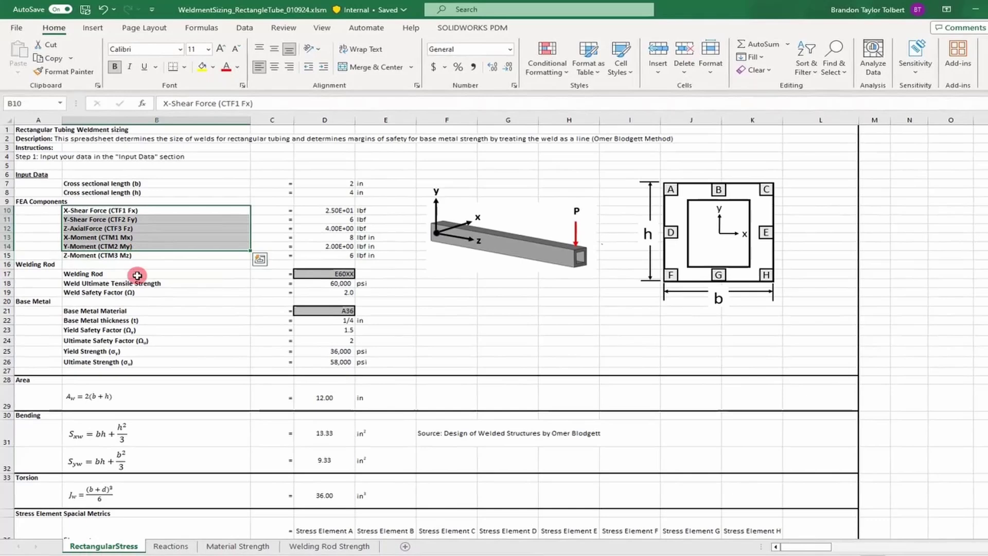
Copy the six reactions Rx–Mz from Reactions B2:B7 into RectangularStress D10:D15
click(174, 552)
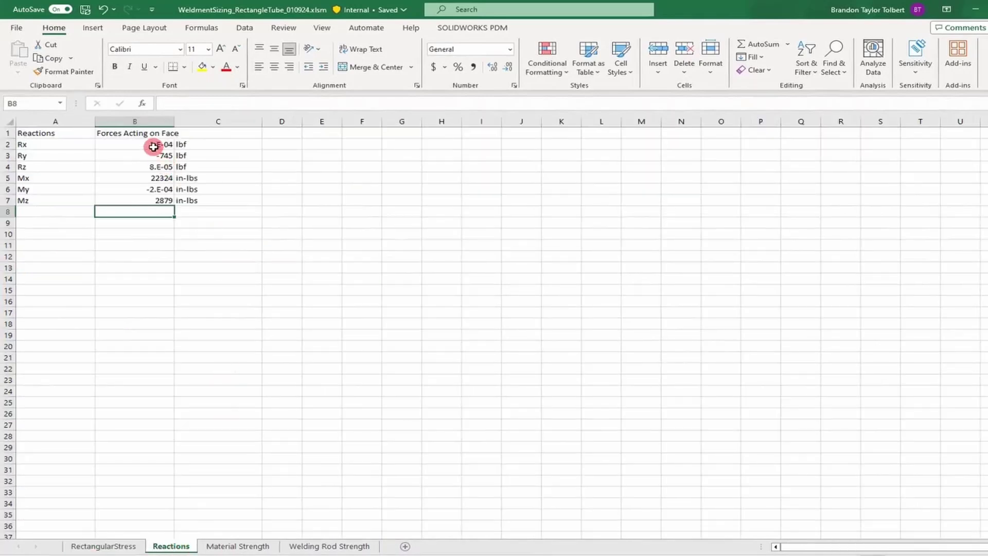
click(154, 147)
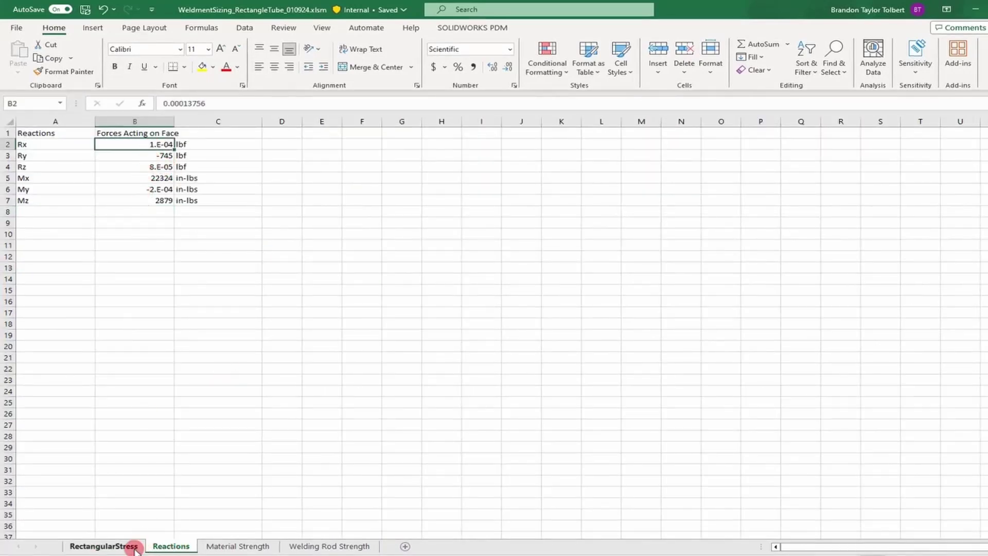
drag(143, 146, 146, 196)
key(ctrl+c)
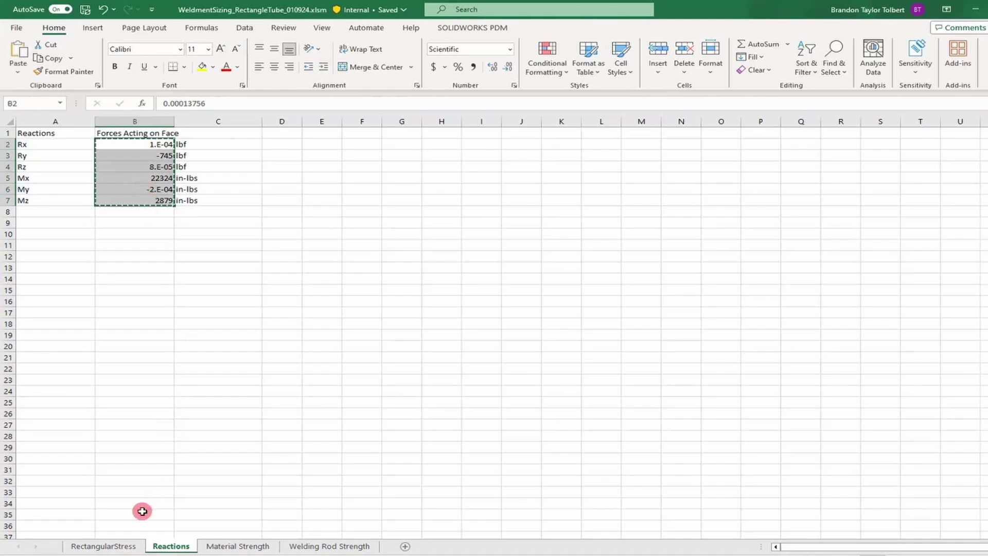
click(124, 544)
click(320, 209)
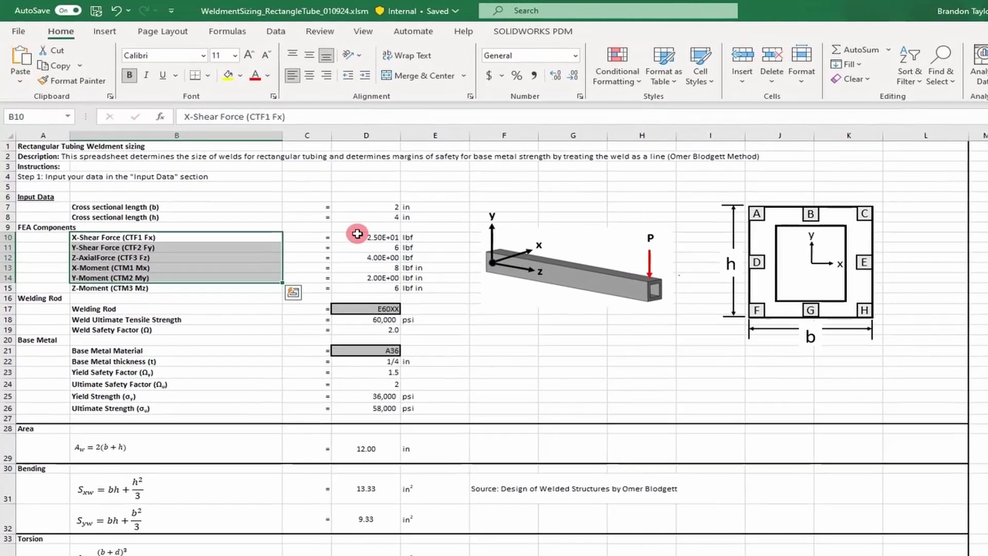
key(ctrl+v)
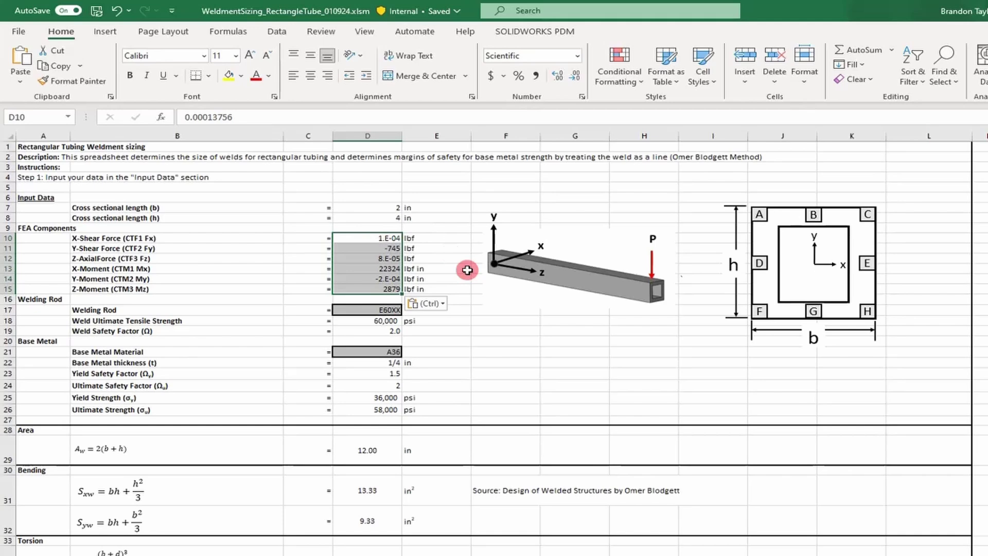
click(463, 278)
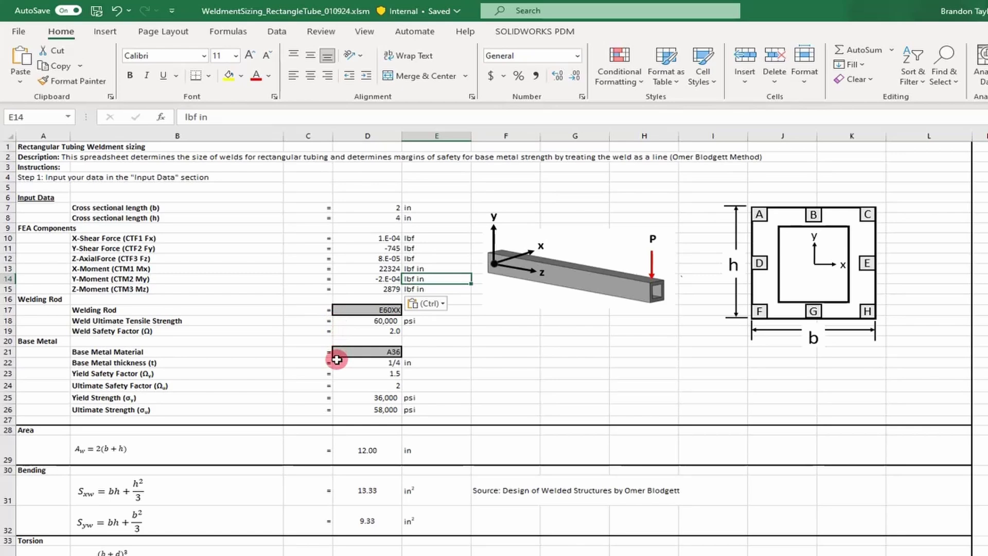
Check the base metal thickness input before switching to SpaceClaim
click(356, 365)
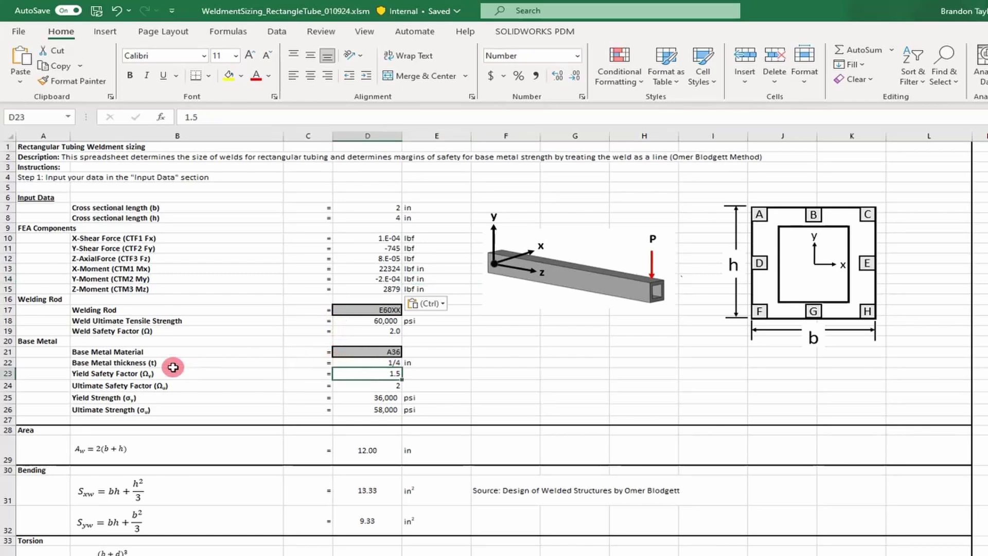
click(148, 363)
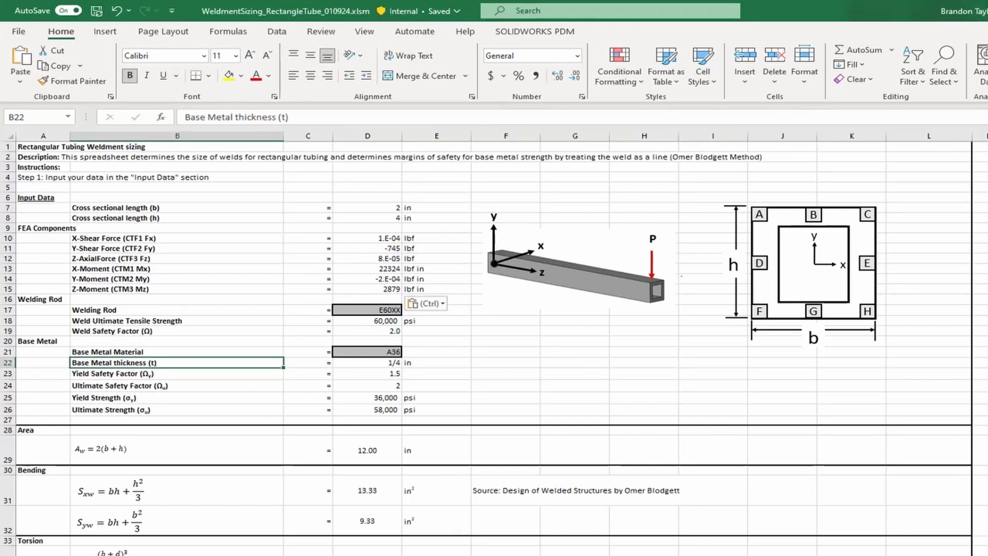
key(alt+Tab)
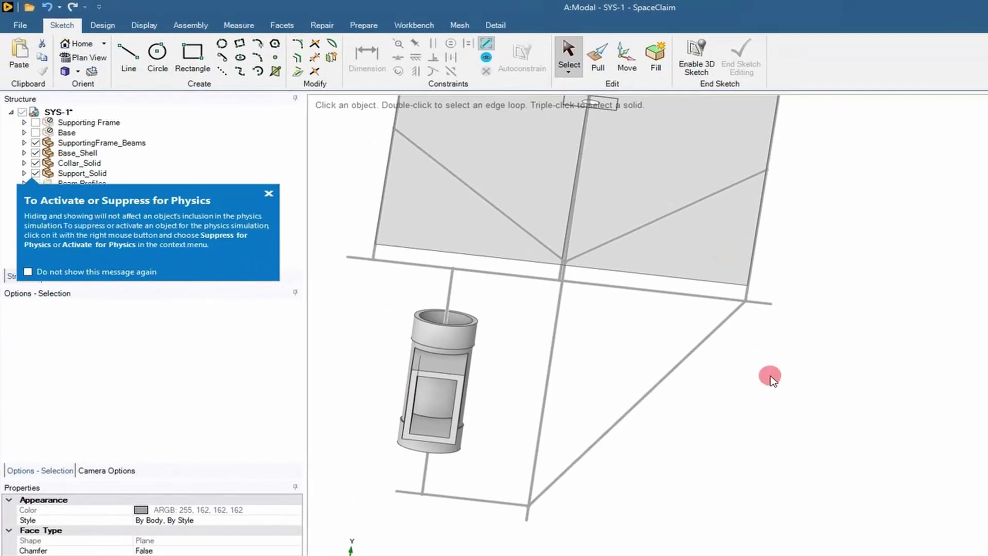
Clear the selection, return the model to its home view and dismiss the physics suppression tip
click(793, 477)
scroll(758, 476, down, 3)
key(h)
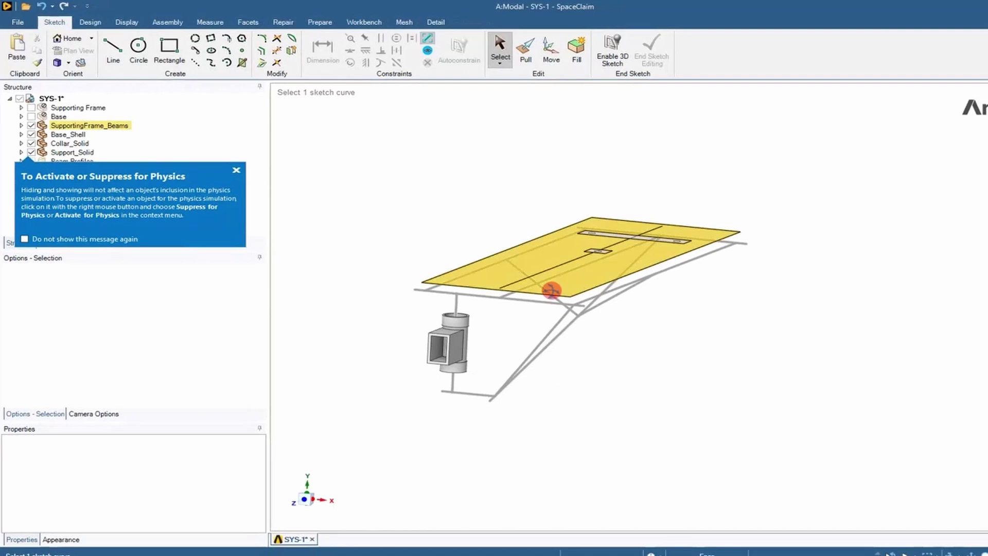
click(267, 194)
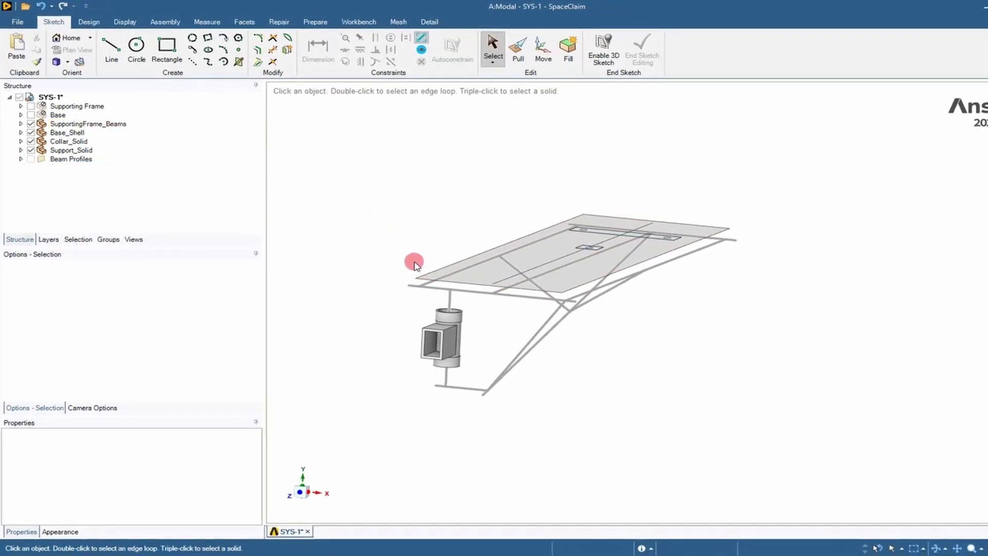
scroll(404, 329, up, 5)
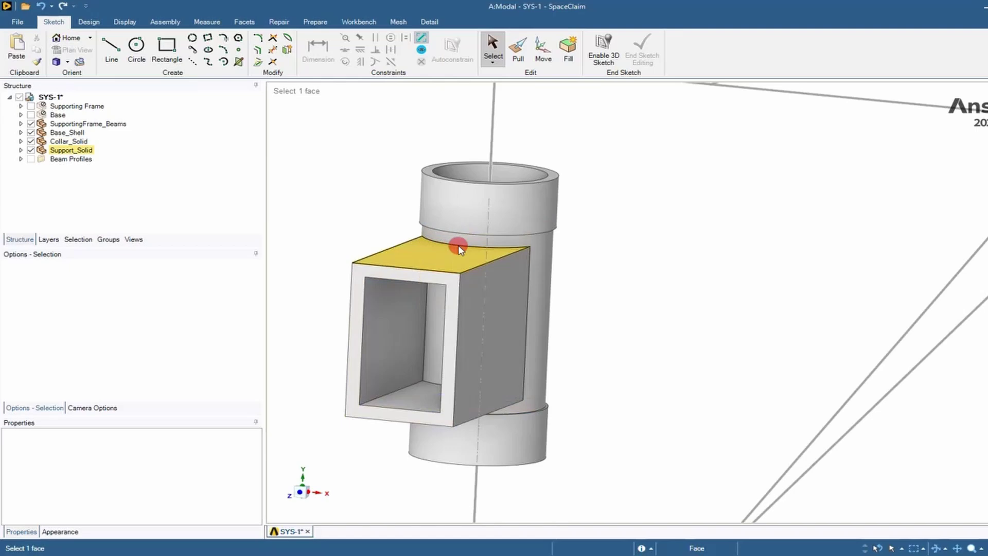
Measure the support's 2.000 in and 3.000 in edges and 0.250 in wall, rotating to view its side
click(425, 270)
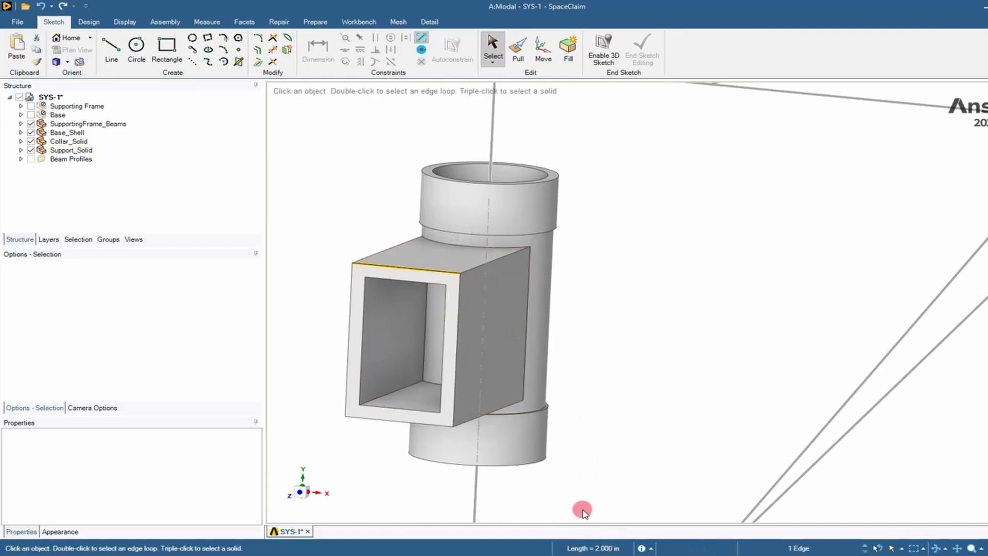
click(456, 309)
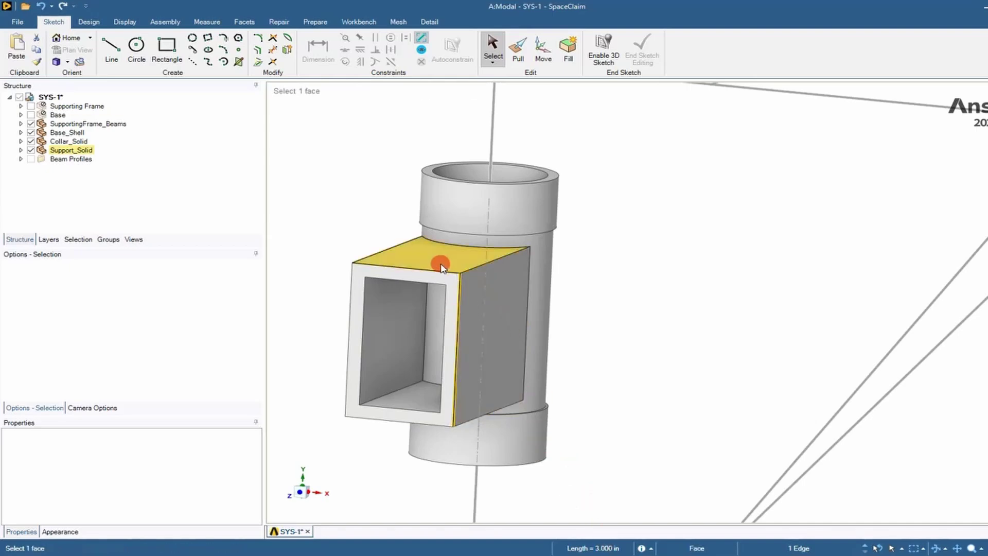
click(490, 345)
drag(490, 345, 516, 347)
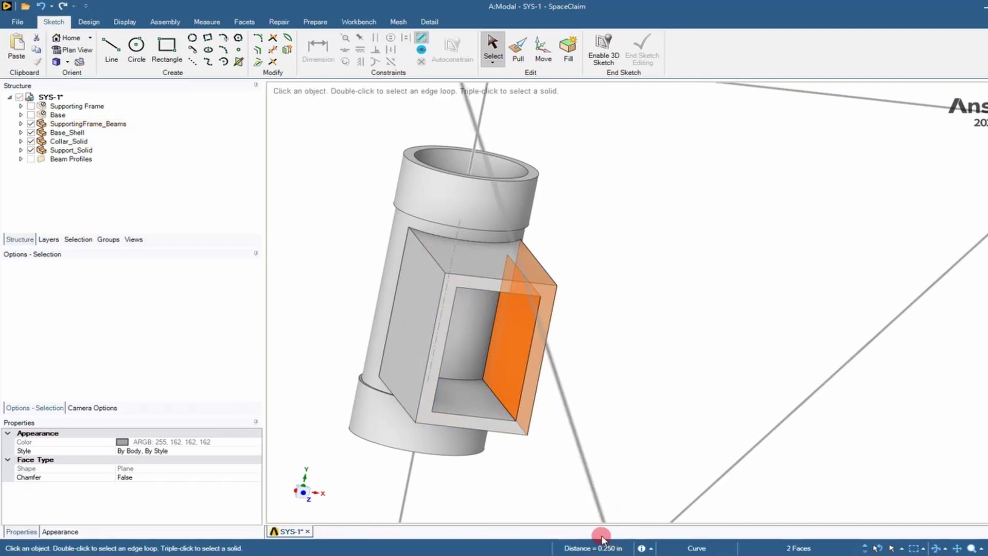
drag(587, 237, 551, 235)
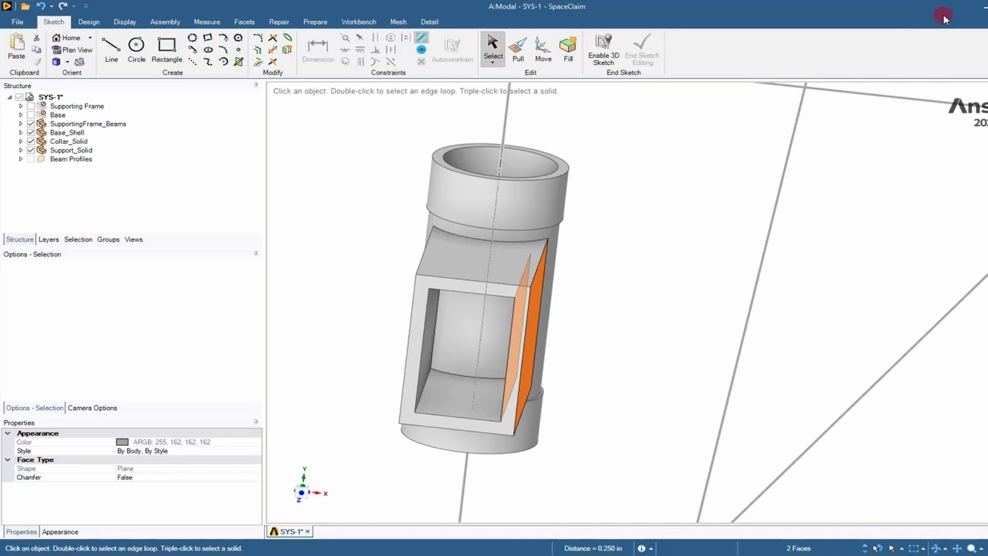
Set tube depth h in D8 to 3 in, giving 10.00 in weld area and Sxw 9.00 in²
click(977, 10)
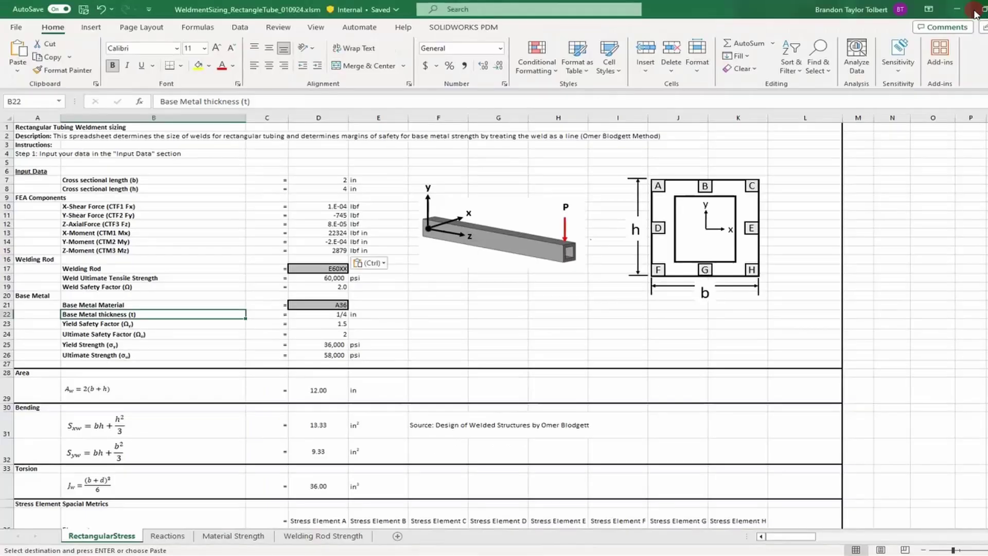
click(370, 181)
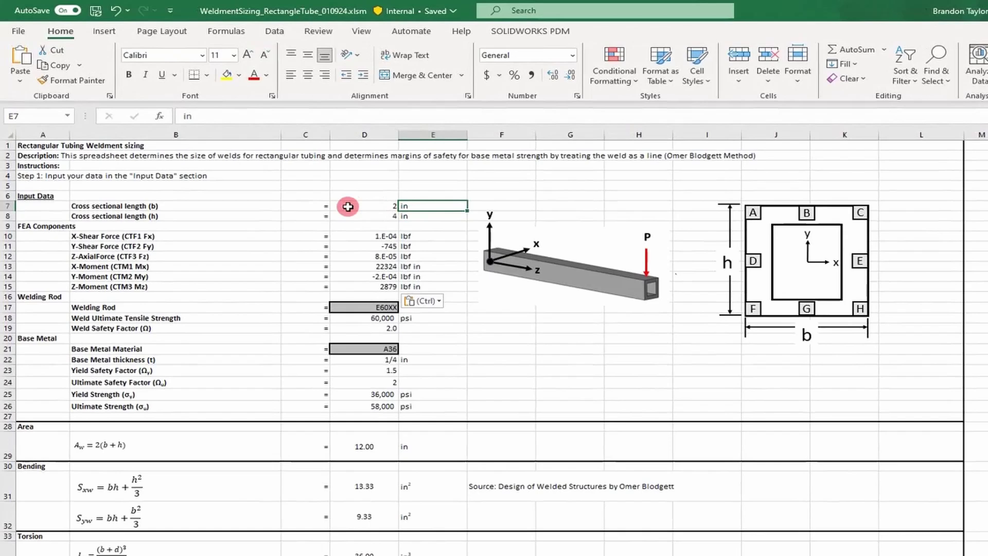
click(363, 204)
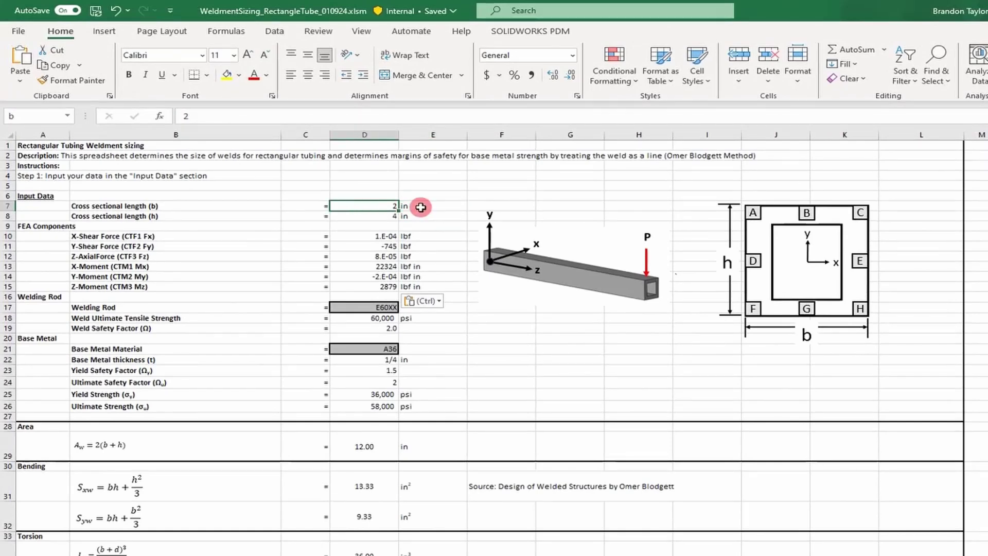
key(Return)
text(3)
key(Return)
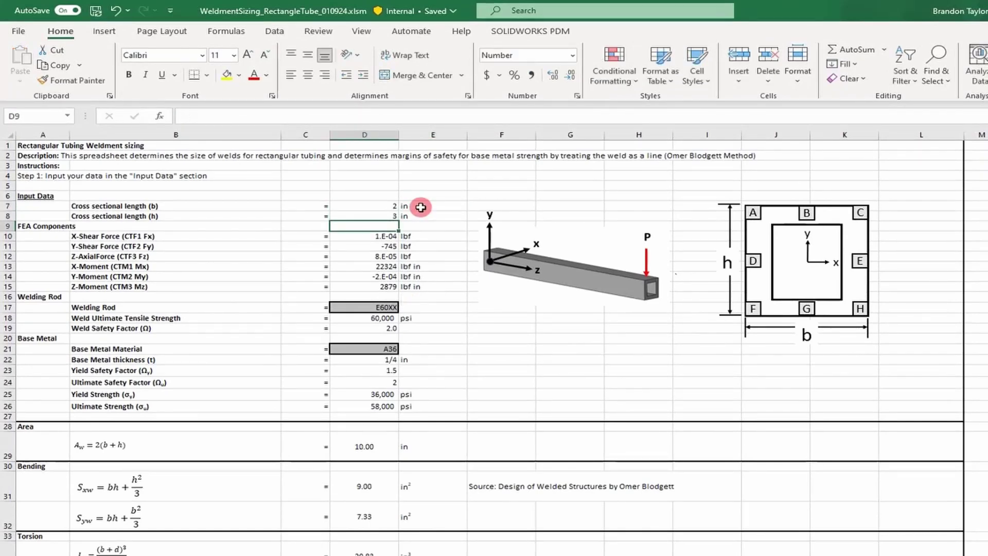
key(Down)
key(Down)
key(Down)
key(Down)
key(Down)
key(Down)
key(Down)
key(Down)
key(Down)
key(Down)
key(Down)
key(Down)
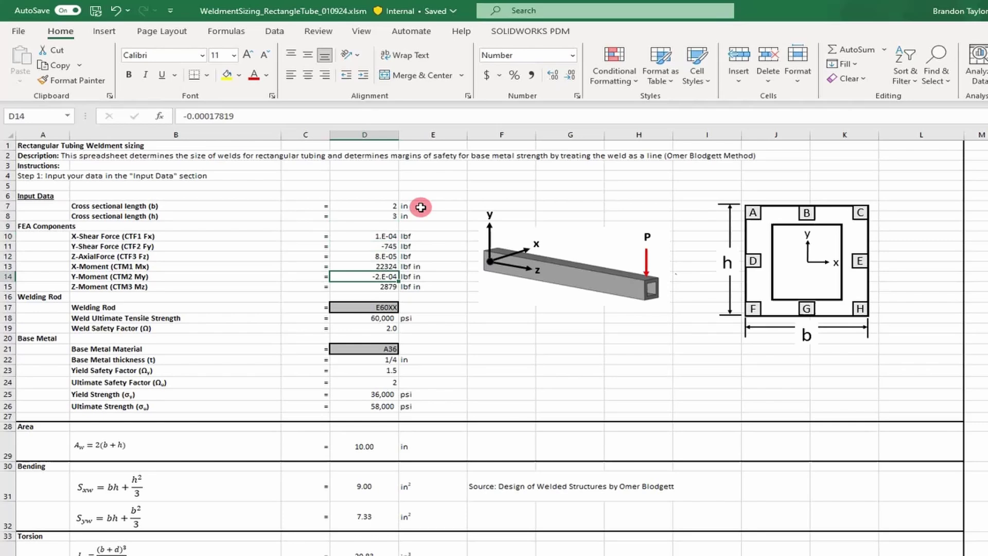
key(Down)
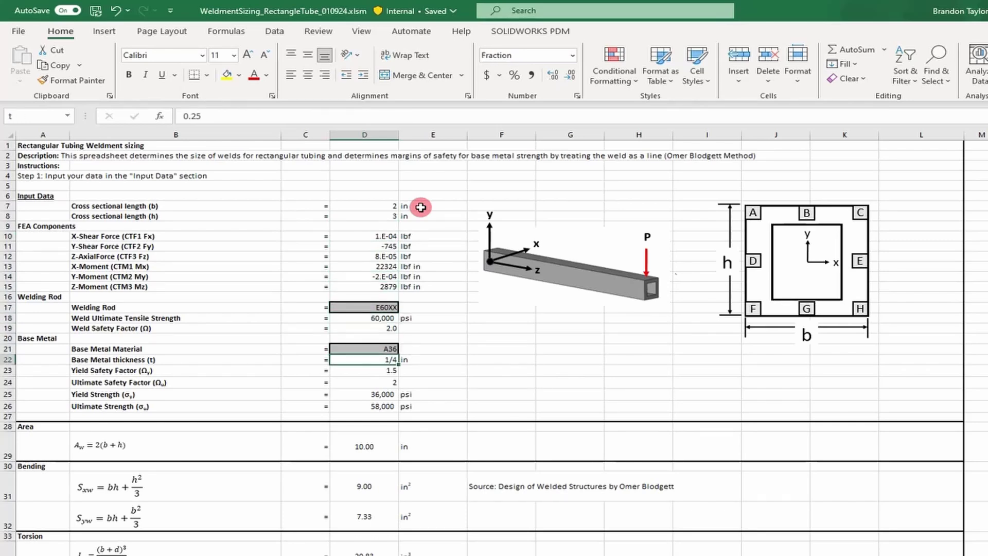
click(151, 308)
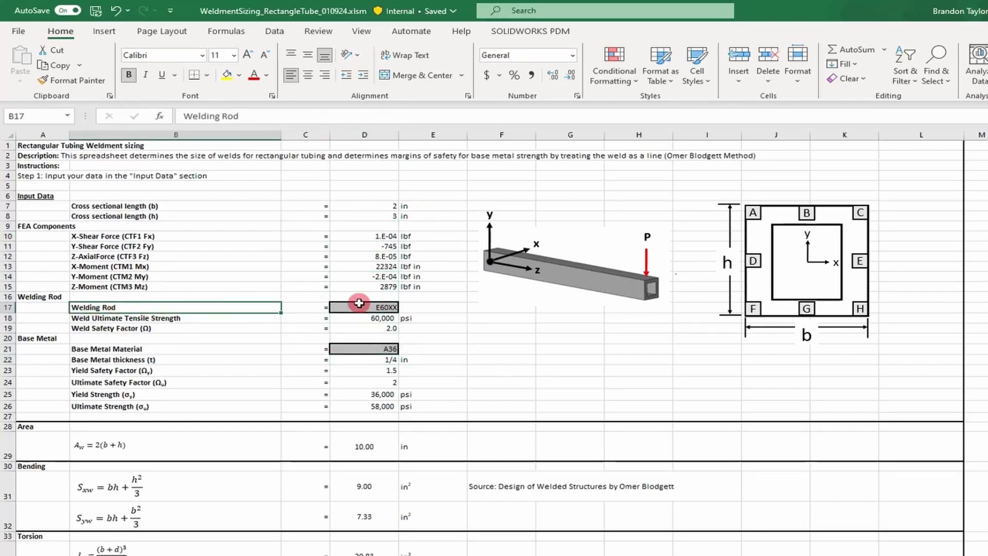
click(375, 308)
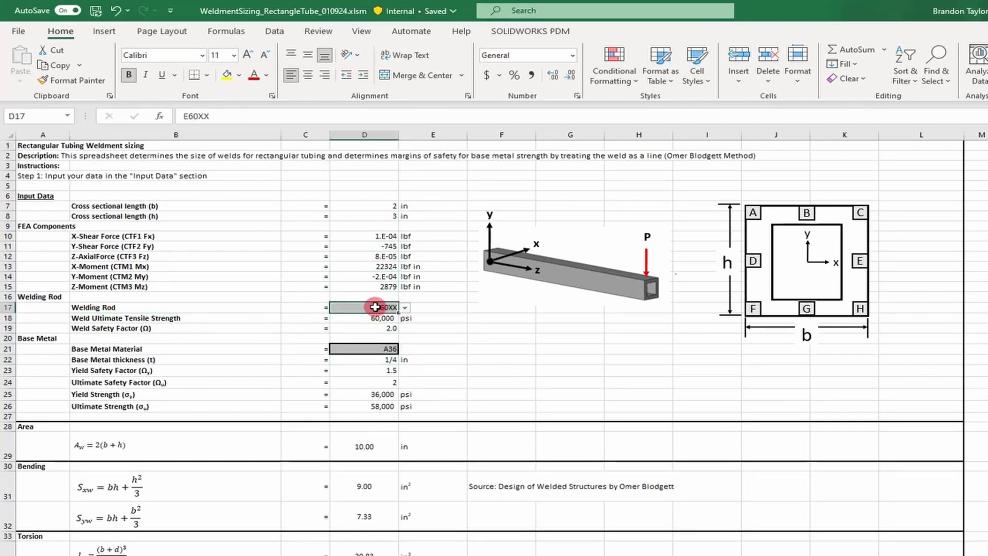
click(406, 308)
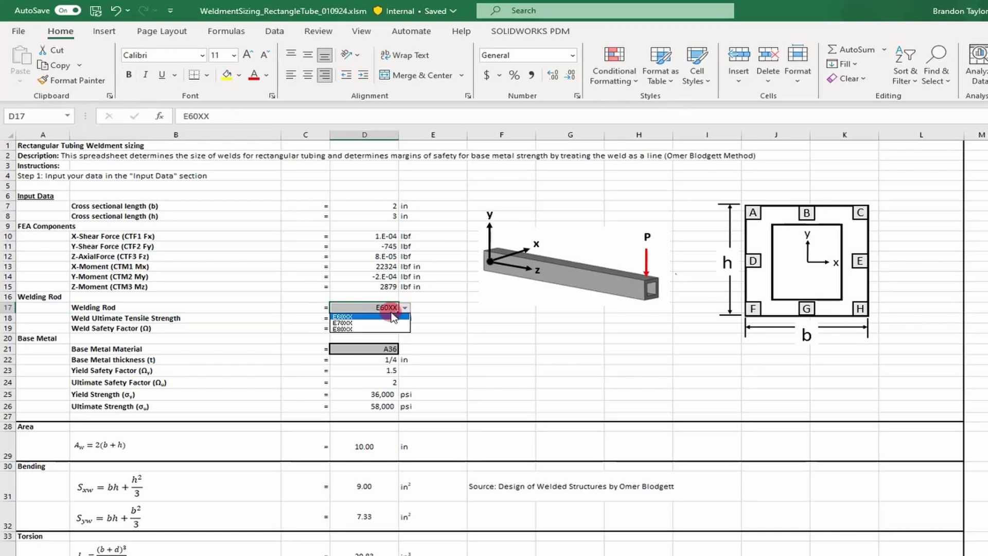
click(345, 323)
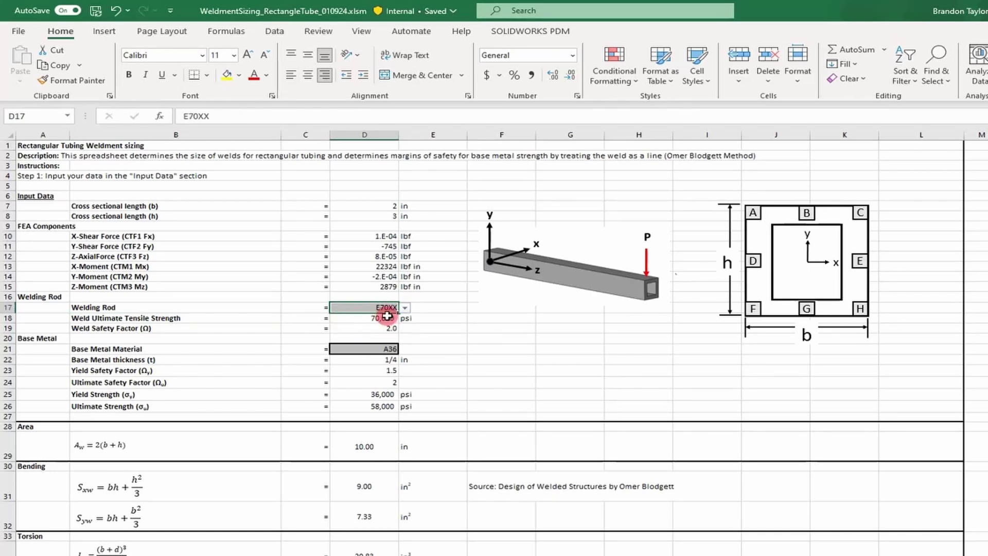
click(404, 308)
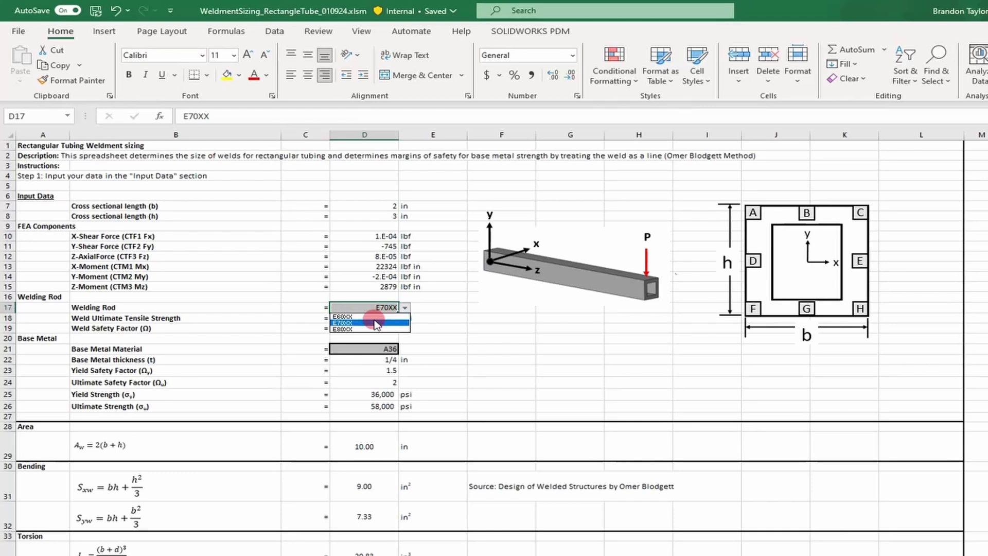
click(352, 317)
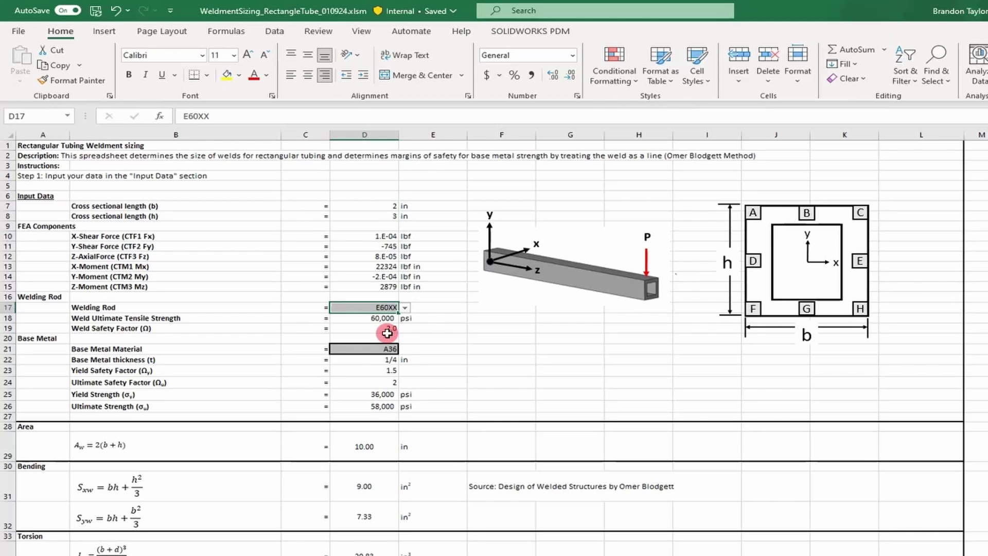
click(382, 349)
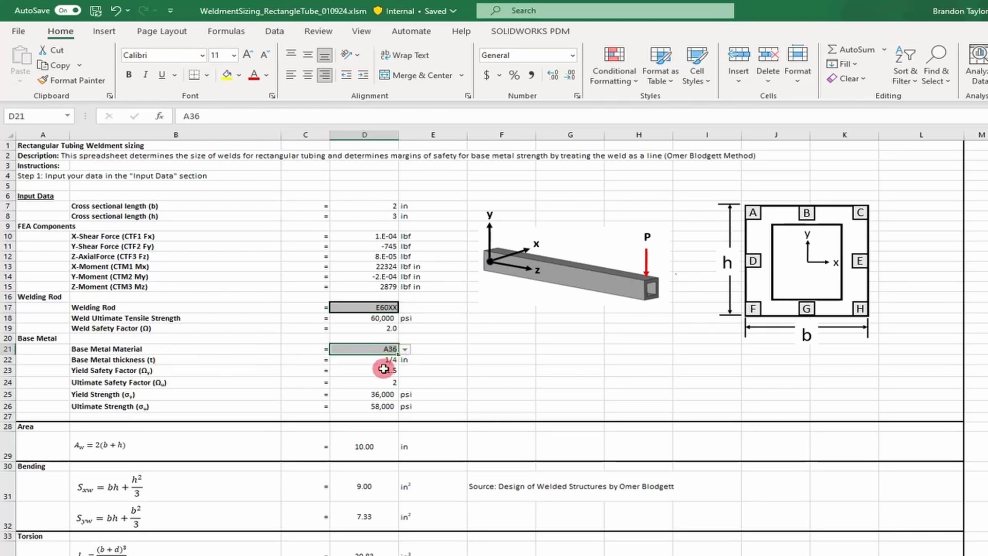
click(385, 369)
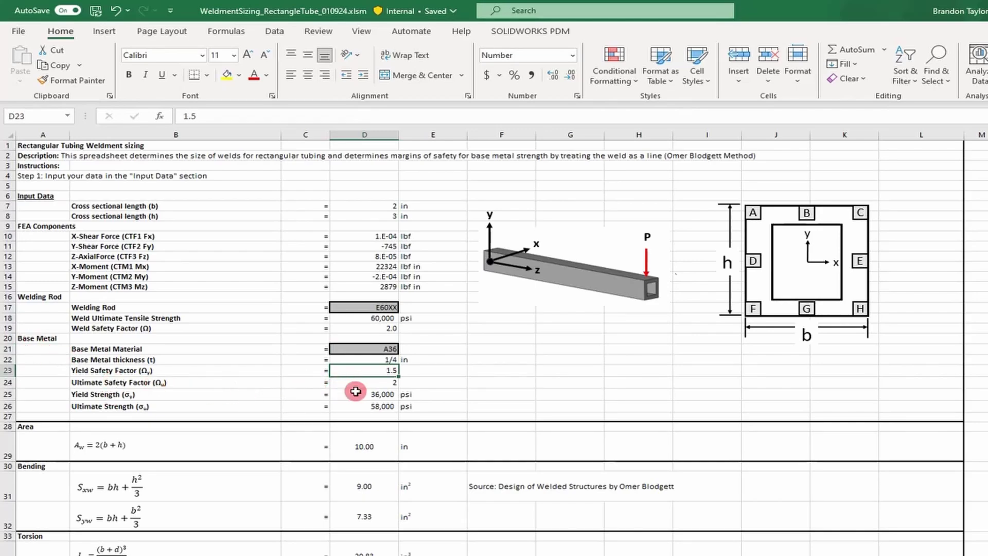
click(375, 400)
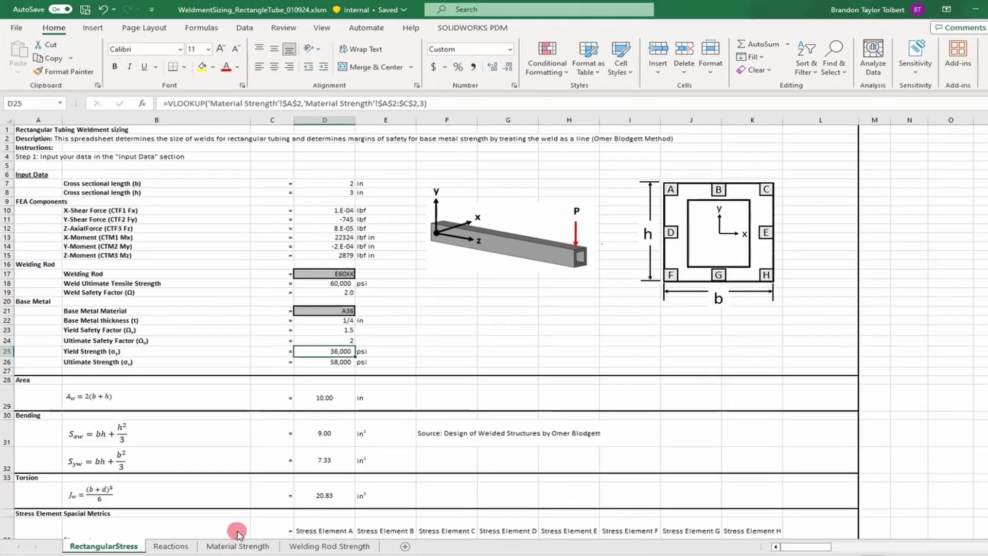
click(259, 548)
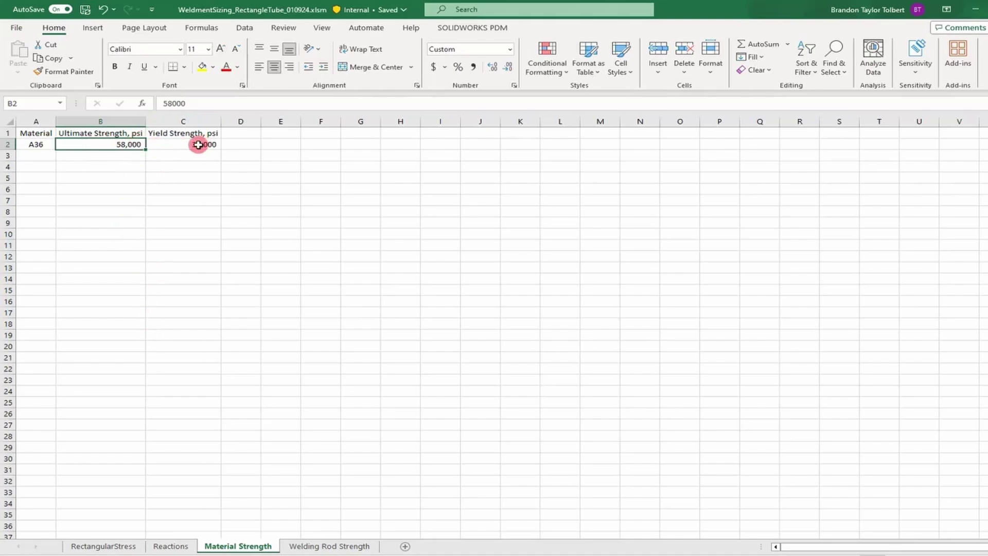
click(105, 547)
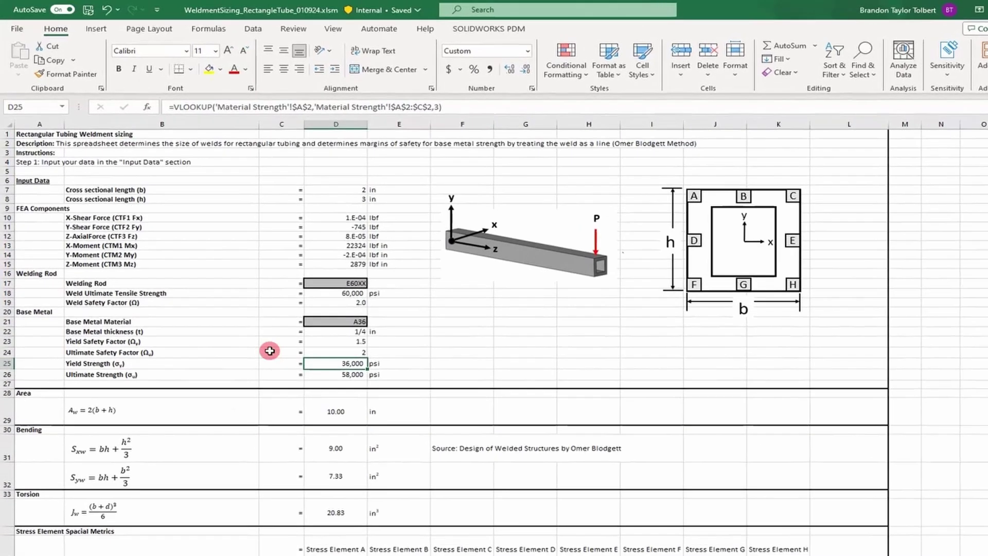
scroll(259, 321, down, 4)
click(322, 323)
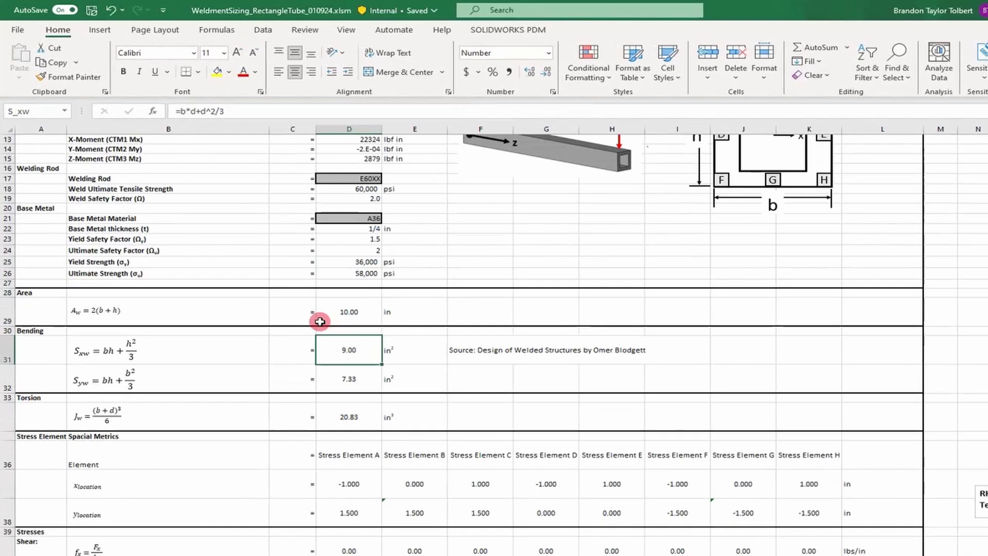
scroll(320, 322, up, 3)
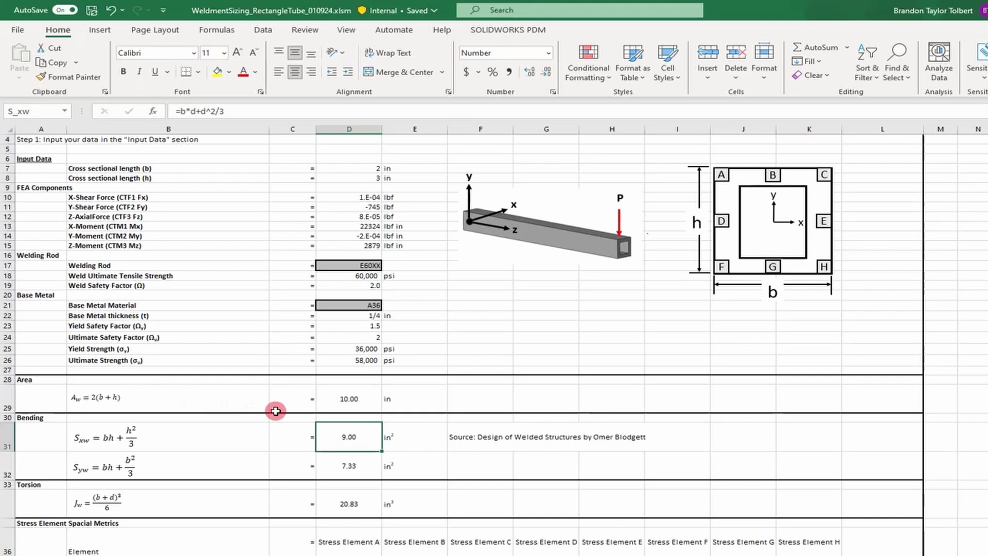
click(353, 398)
click(249, 450)
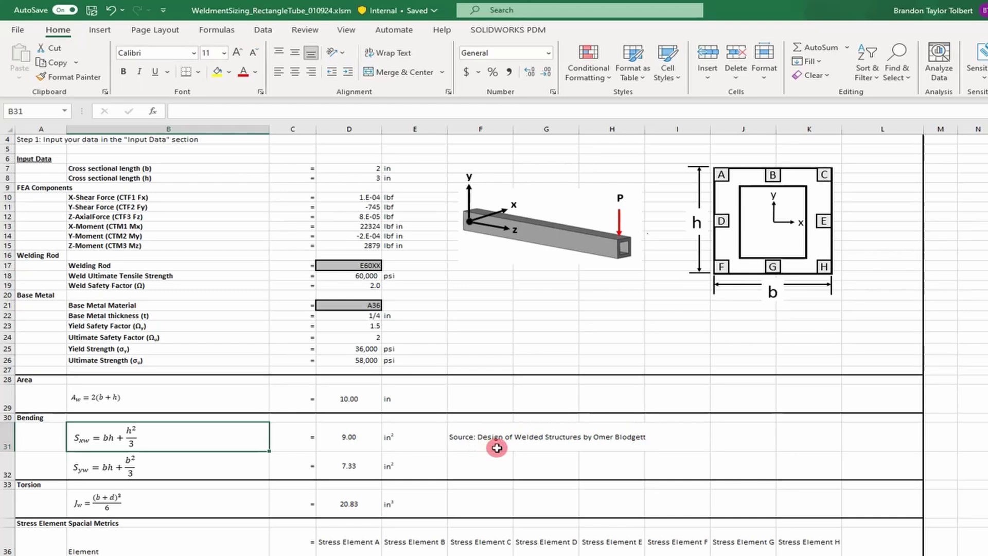
scroll(495, 445, down, 2)
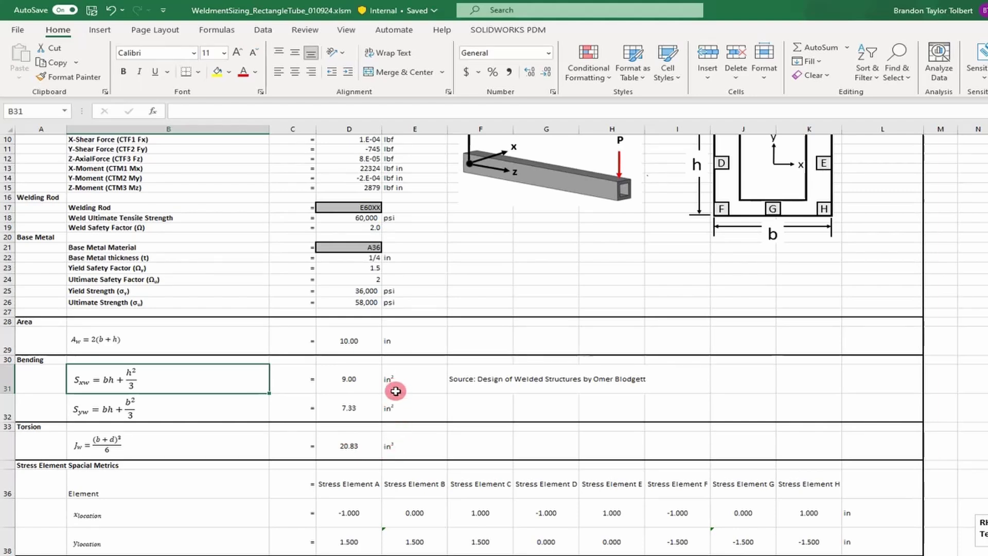
scroll(390, 403, down, 3)
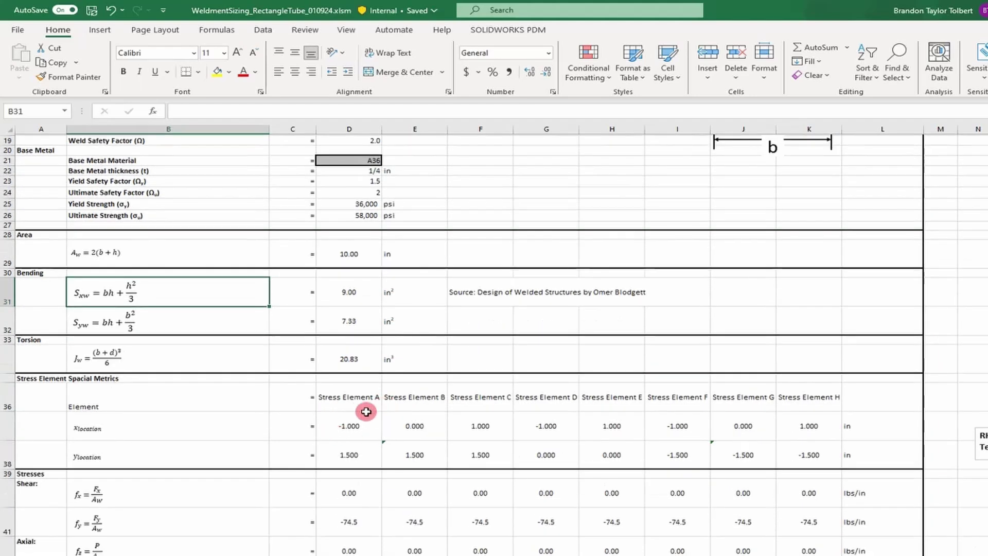
scroll(352, 408, up, 3)
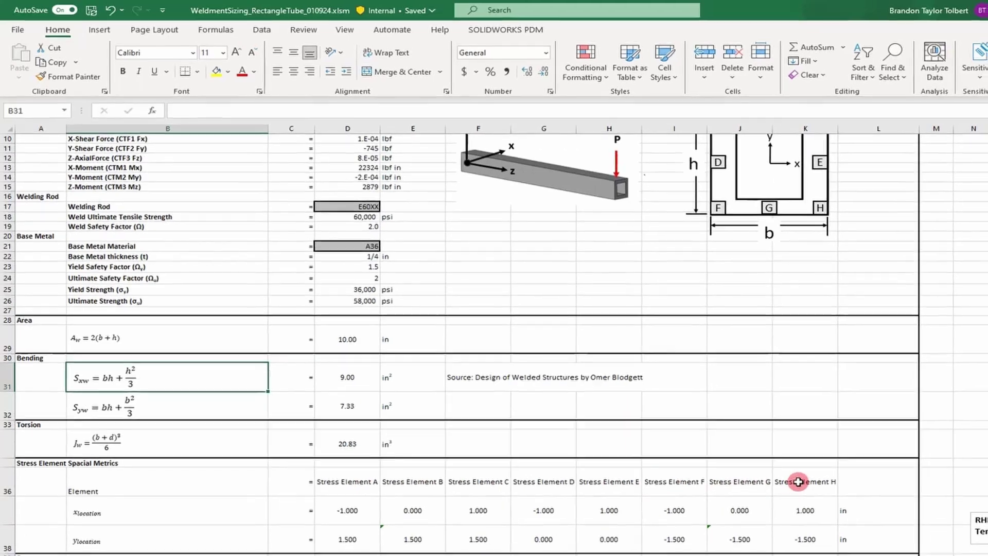
scroll(772, 478, up, 2)
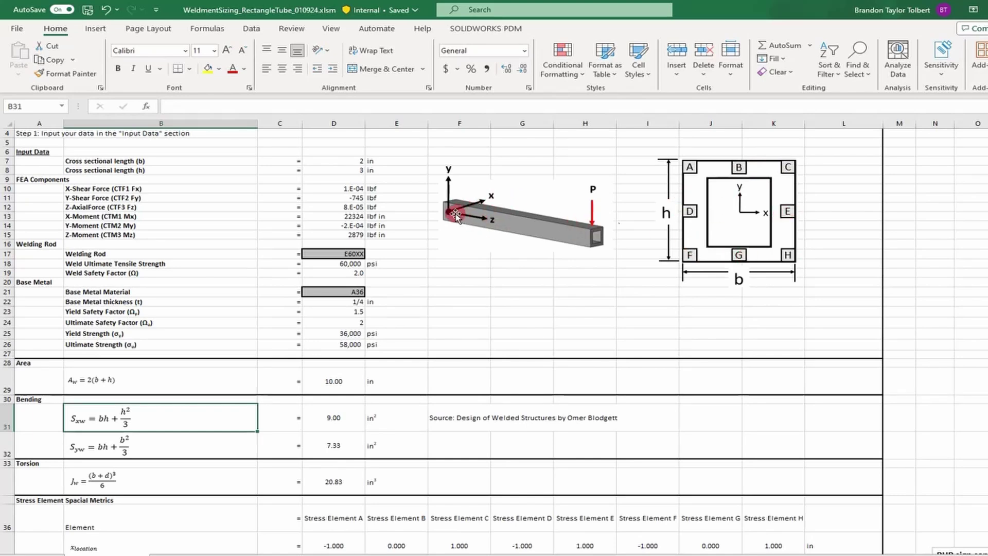
scroll(530, 261, down, 10)
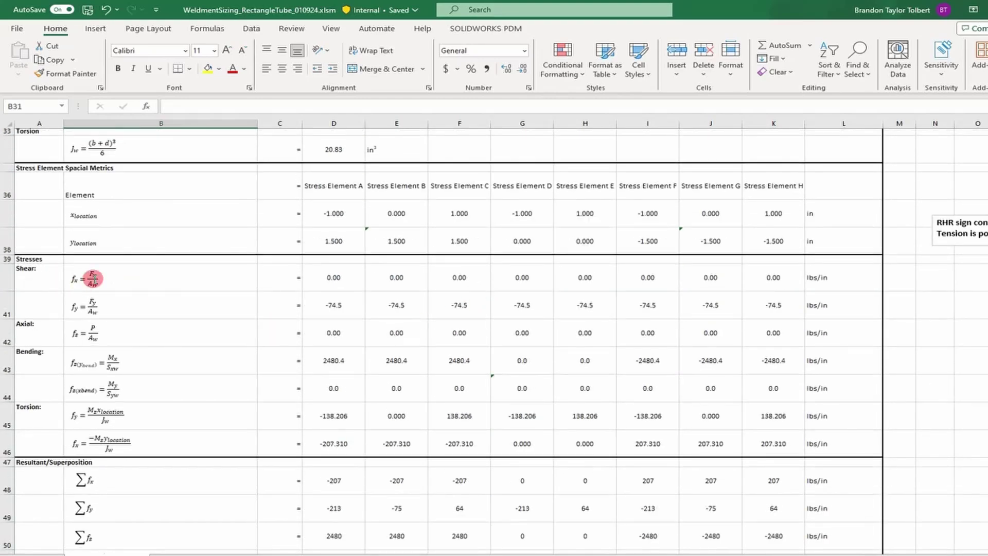
scroll(180, 288, up, 1)
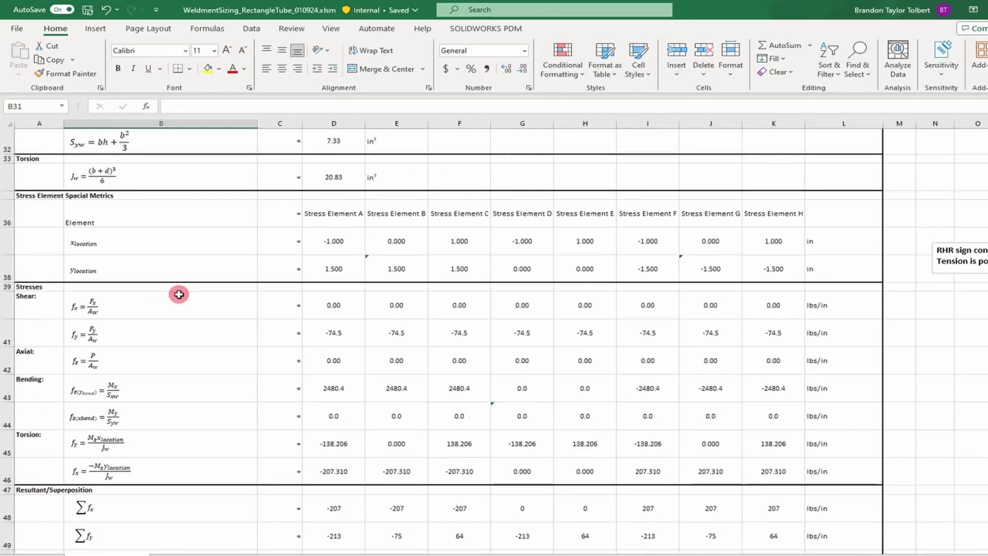
scroll(123, 319, up, 1)
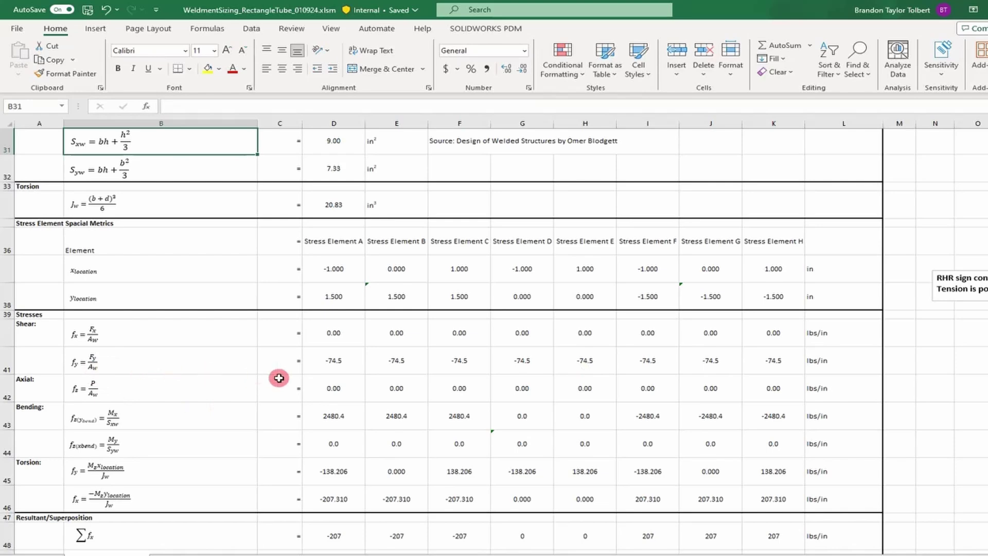
scroll(334, 358, up, 2)
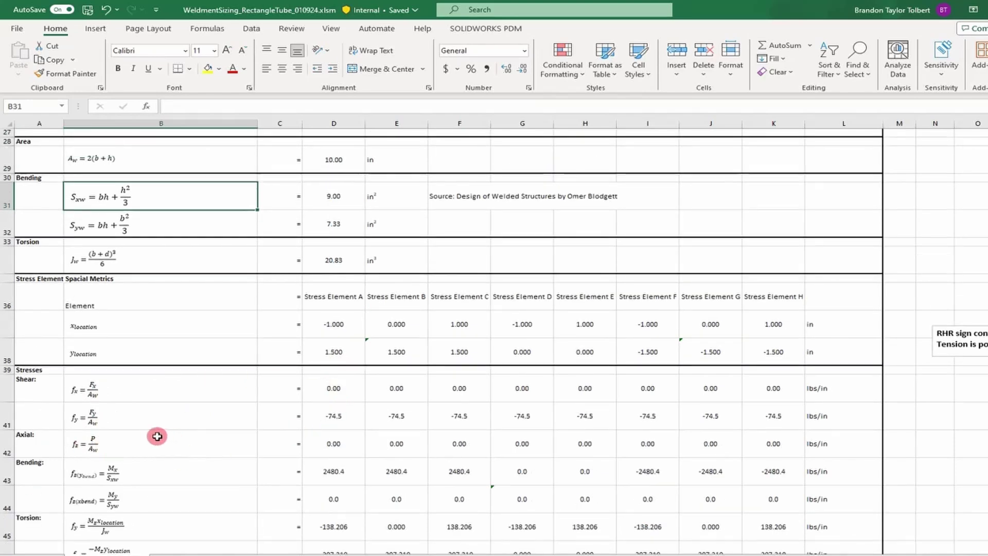
scroll(284, 443, up, 7)
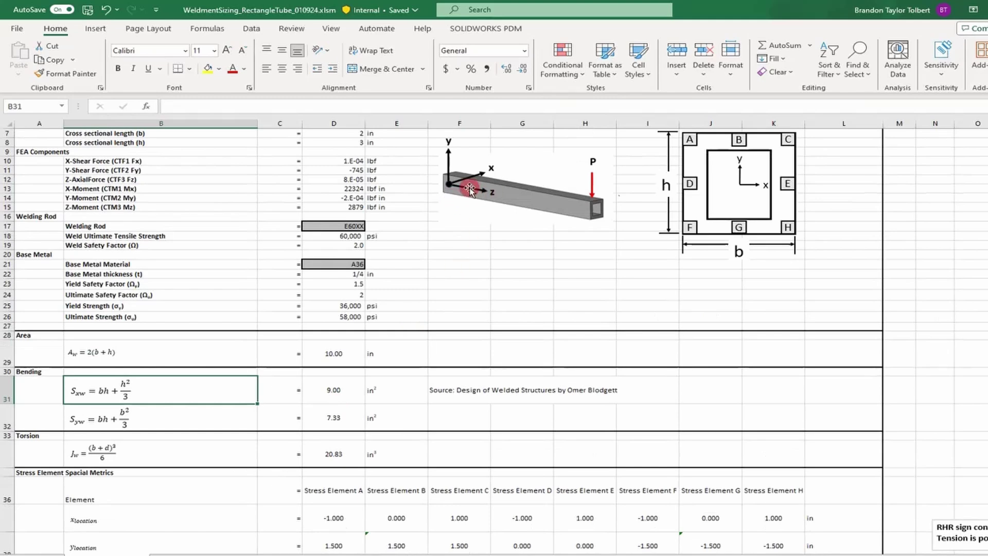
scroll(414, 247, down, 7)
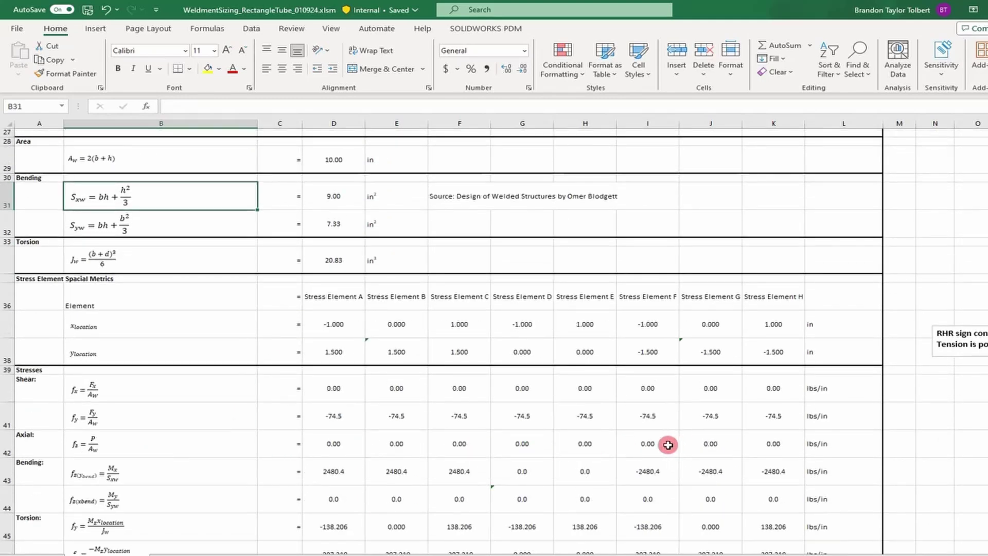
scroll(254, 465, down, 1)
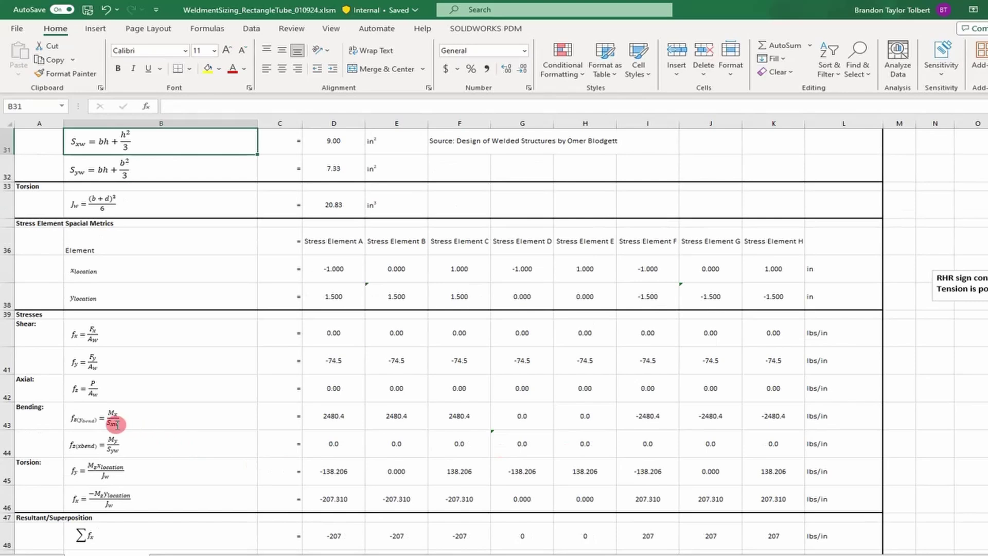
double_click(329, 415)
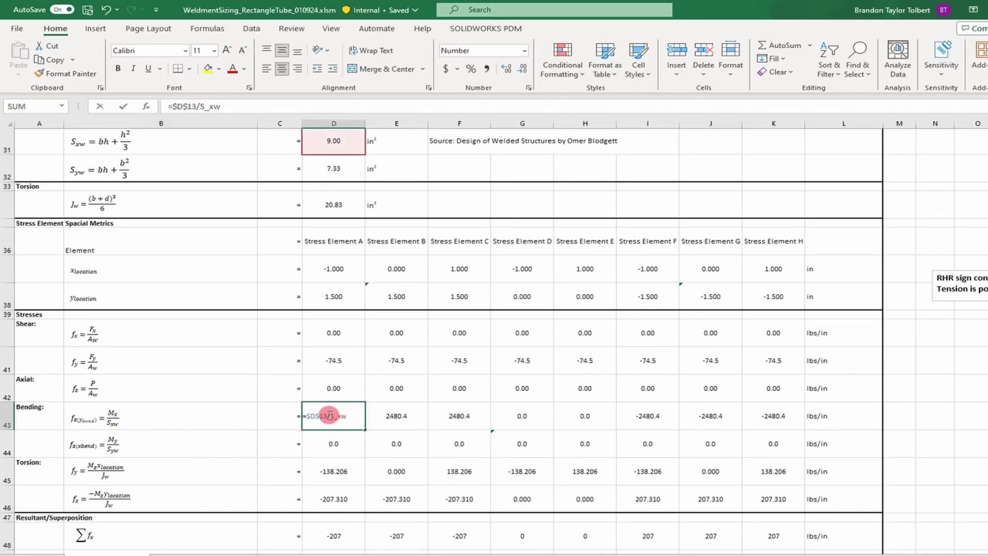
scroll(326, 185, up, 1)
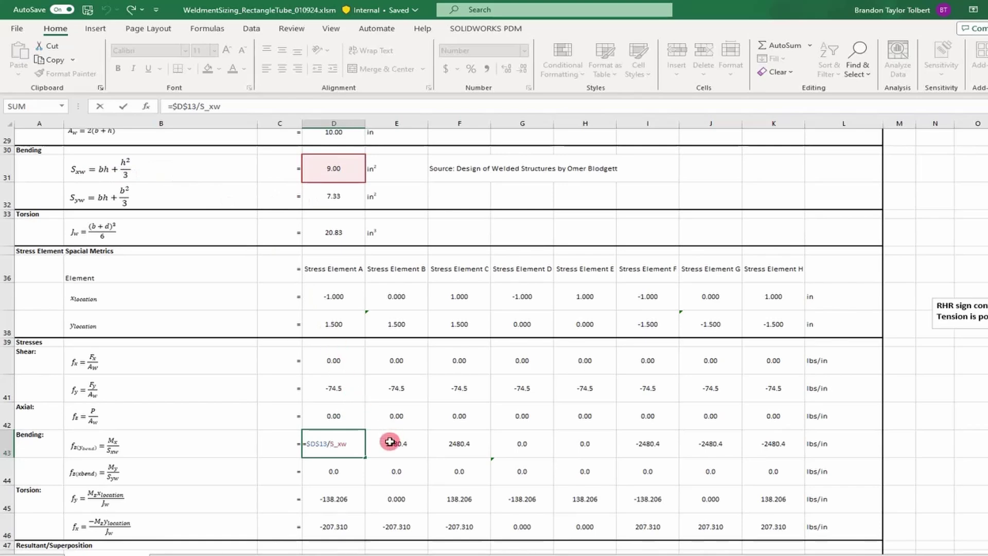
key(Escape)
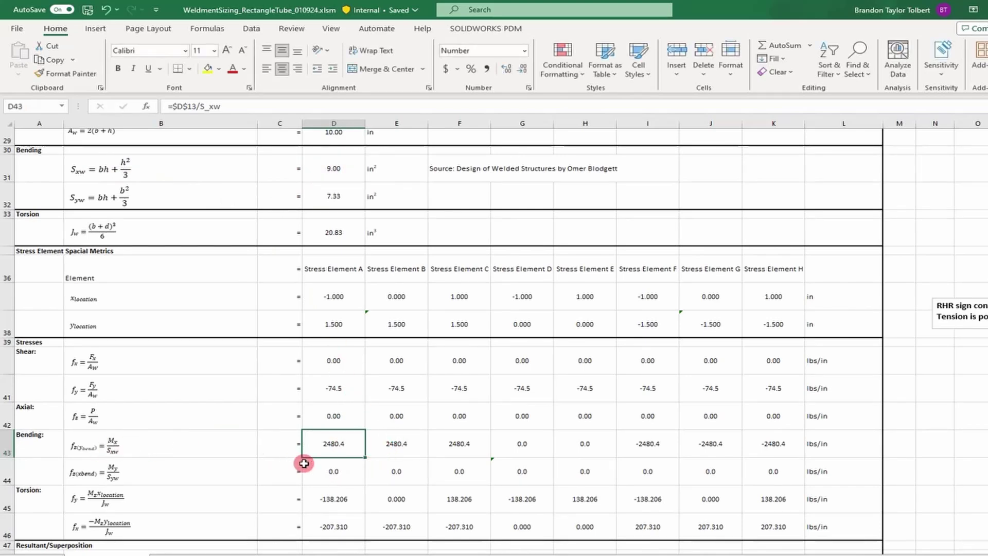
click(333, 472)
double_click(333, 472)
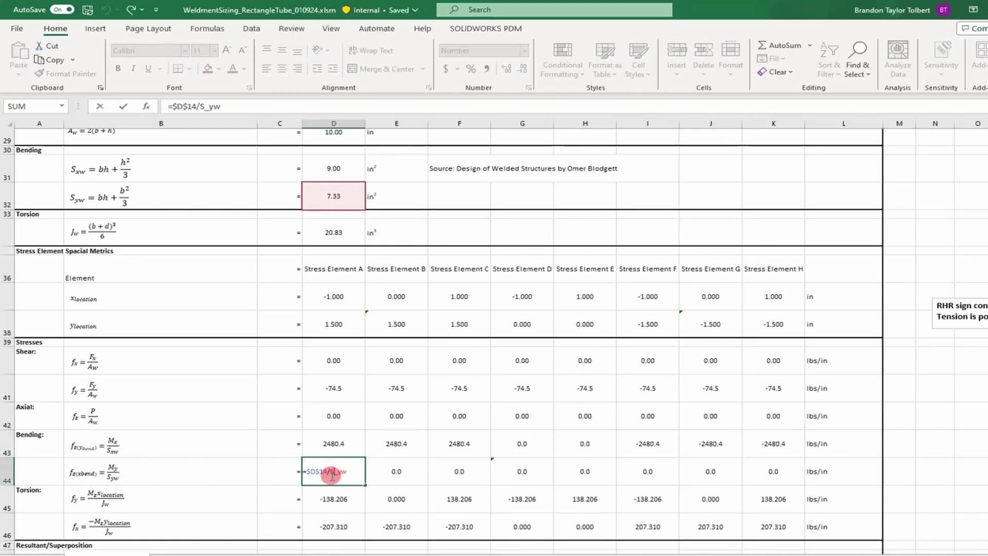
key(Escape)
scroll(288, 434, down, 1)
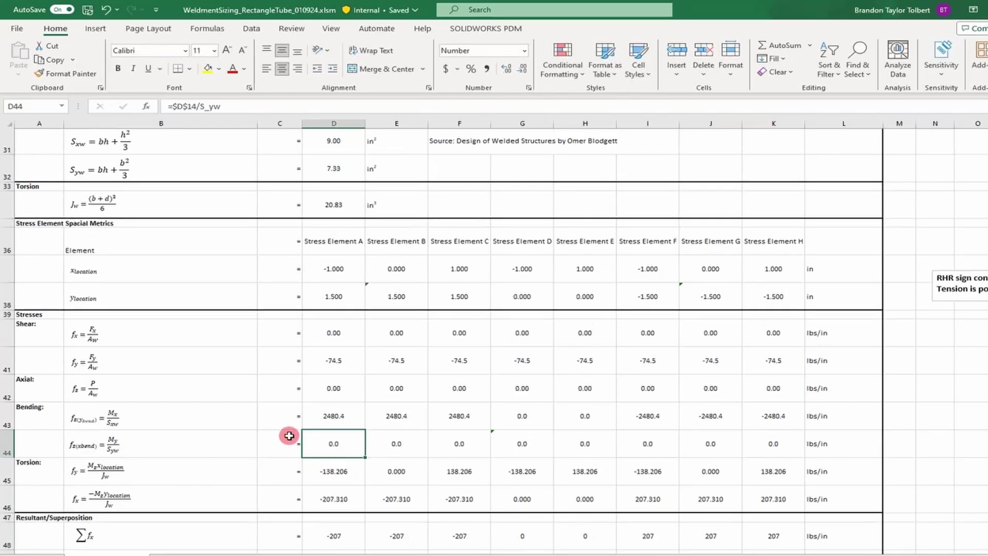
scroll(257, 437, down, 1)
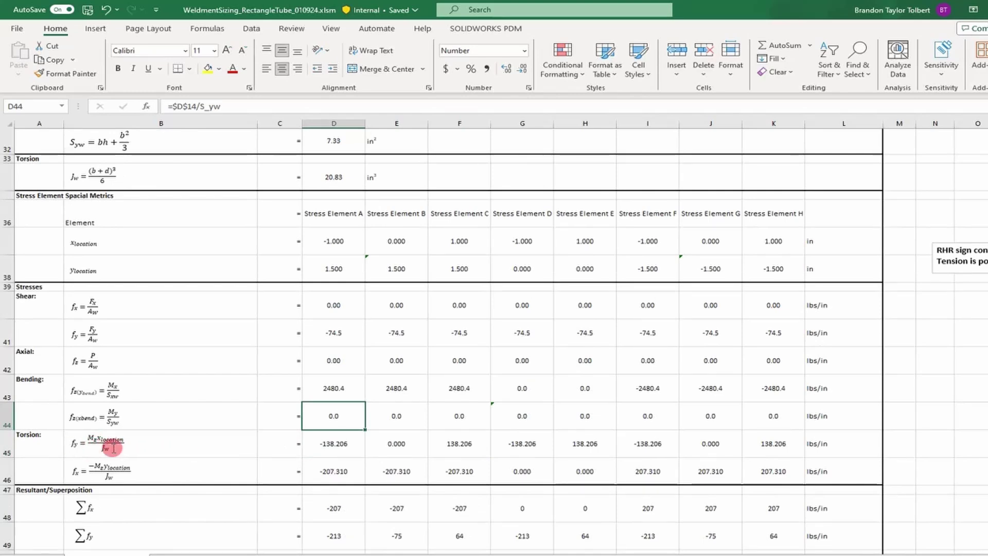
click(580, 442)
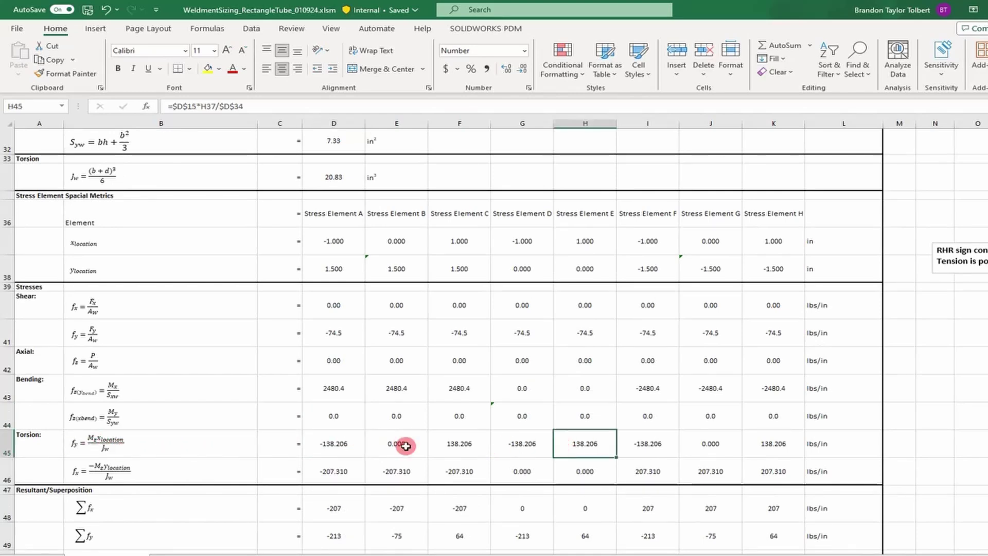
double_click(335, 469)
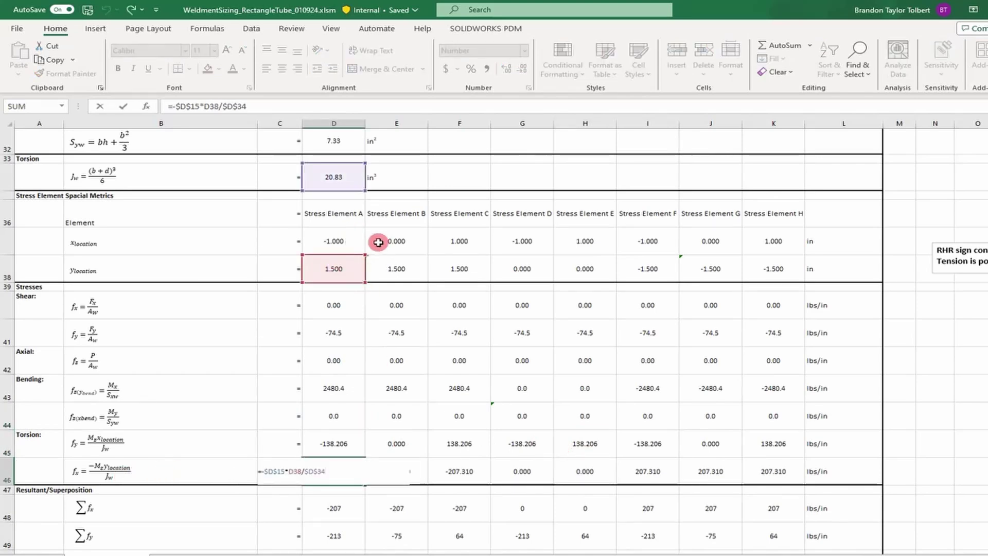
click(653, 465)
double_click(643, 469)
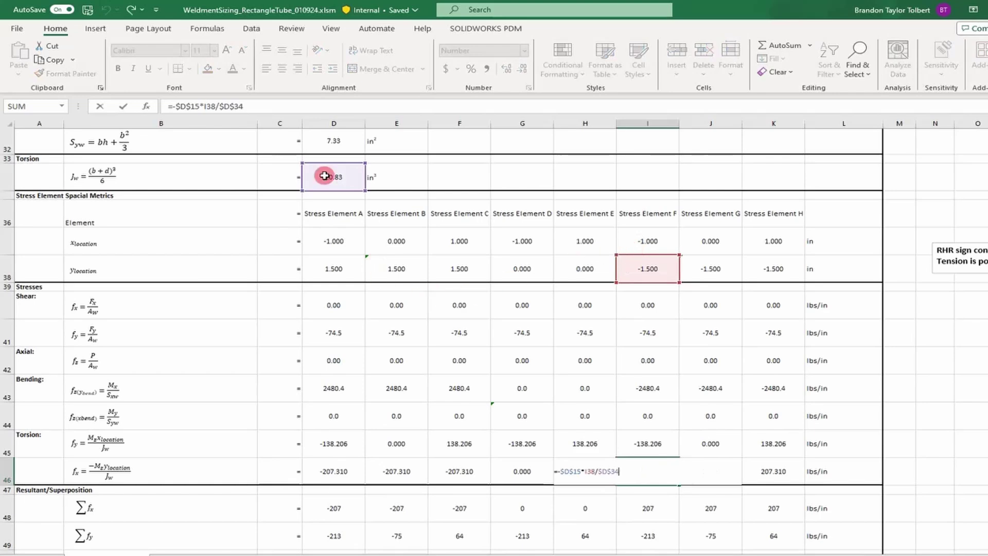
key(ctrl+Return)
scroll(380, 242, down, 3)
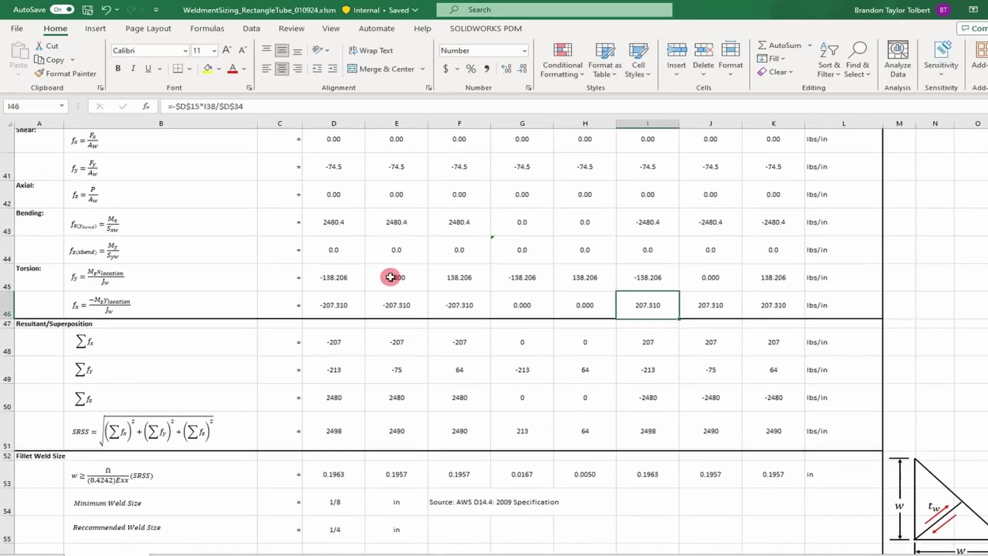
scroll(389, 309, up, 1)
scroll(104, 397, down, 1)
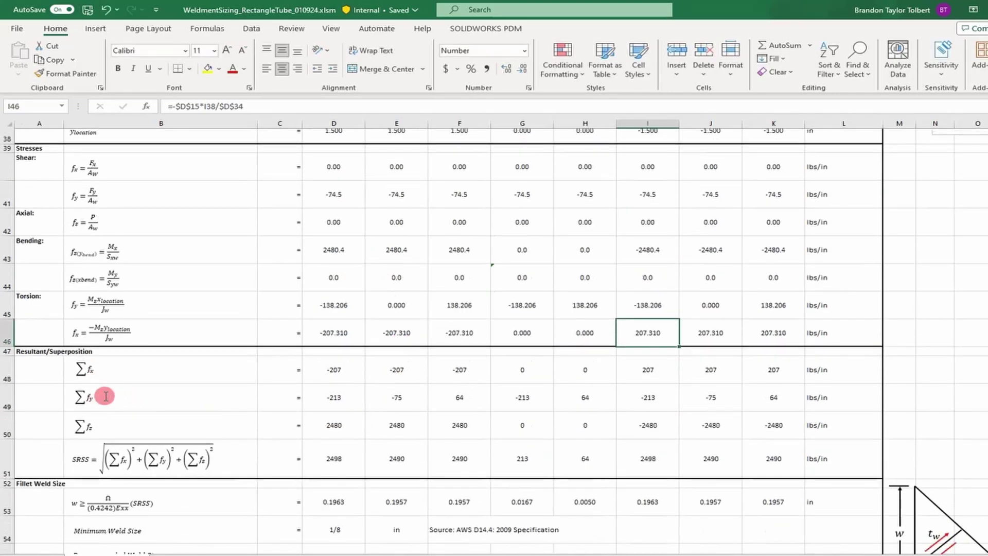
double_click(325, 374)
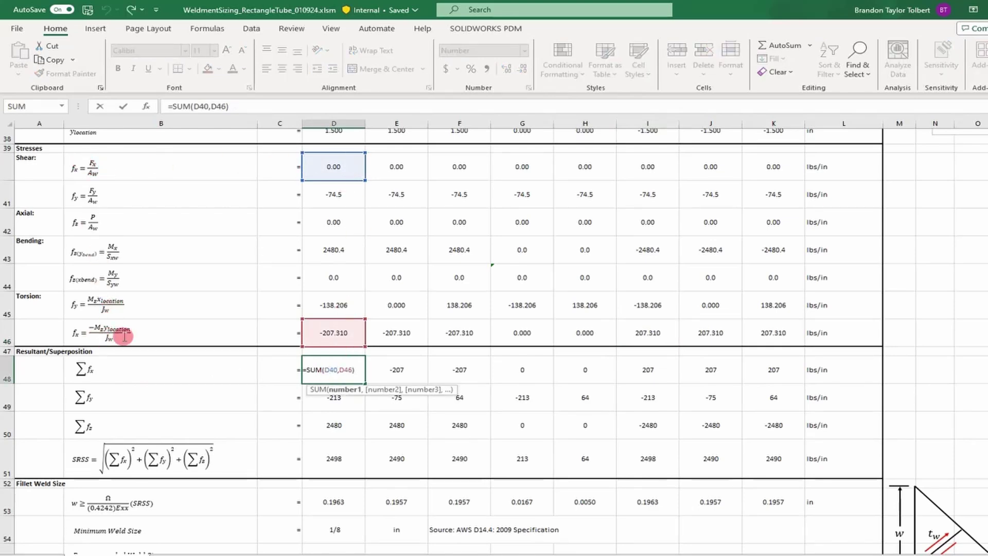
key(Return)
double_click(326, 404)
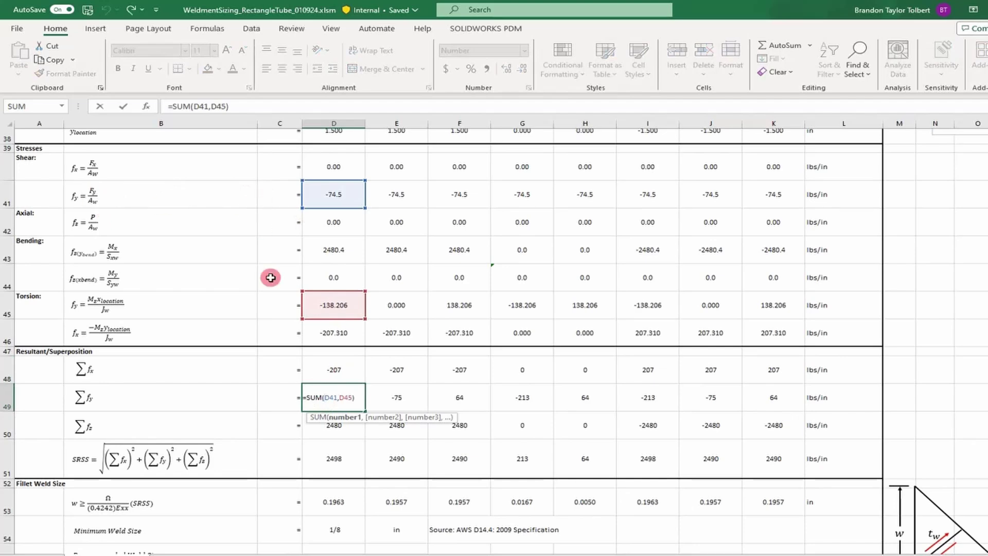
key(Return)
double_click(338, 423)
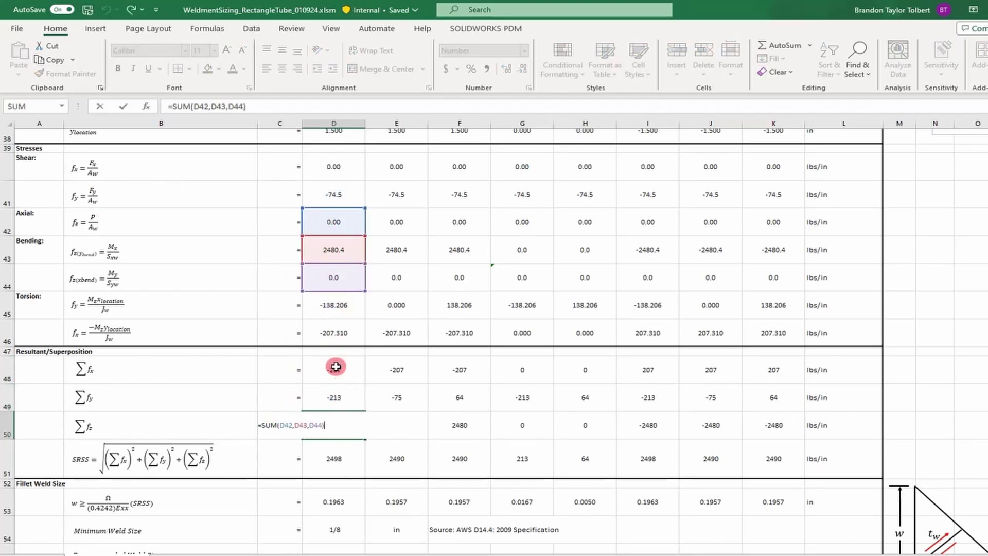
key(Escape)
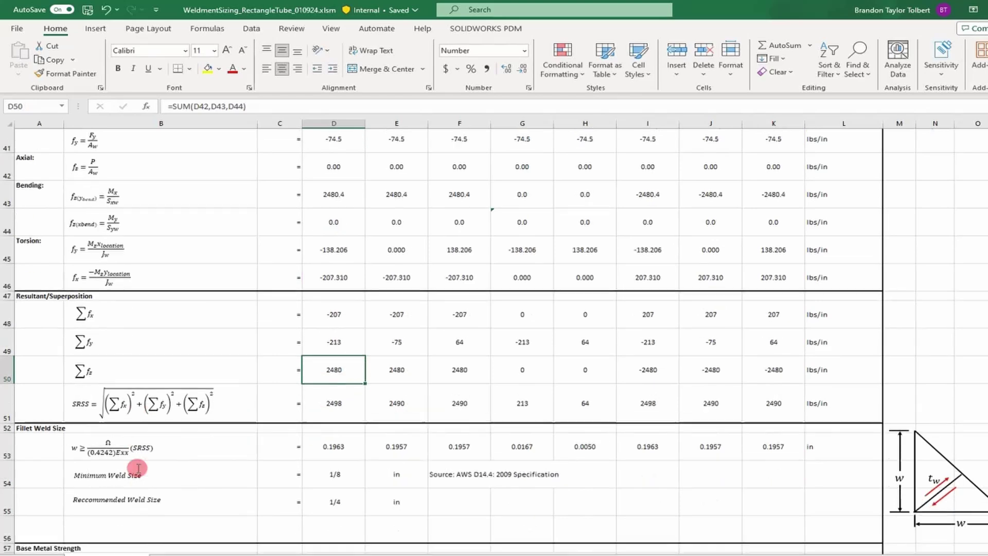
scroll(139, 478, down, 1)
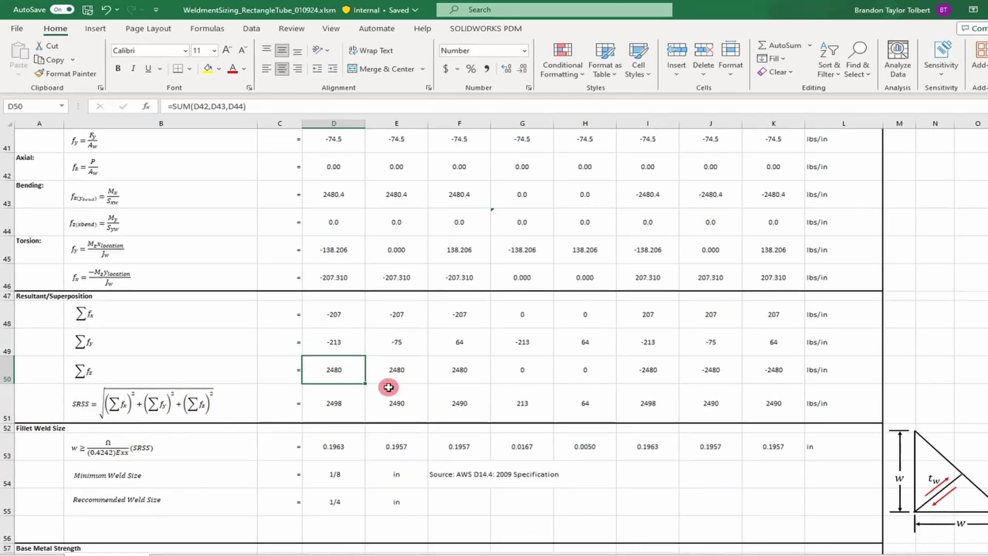
double_click(321, 401)
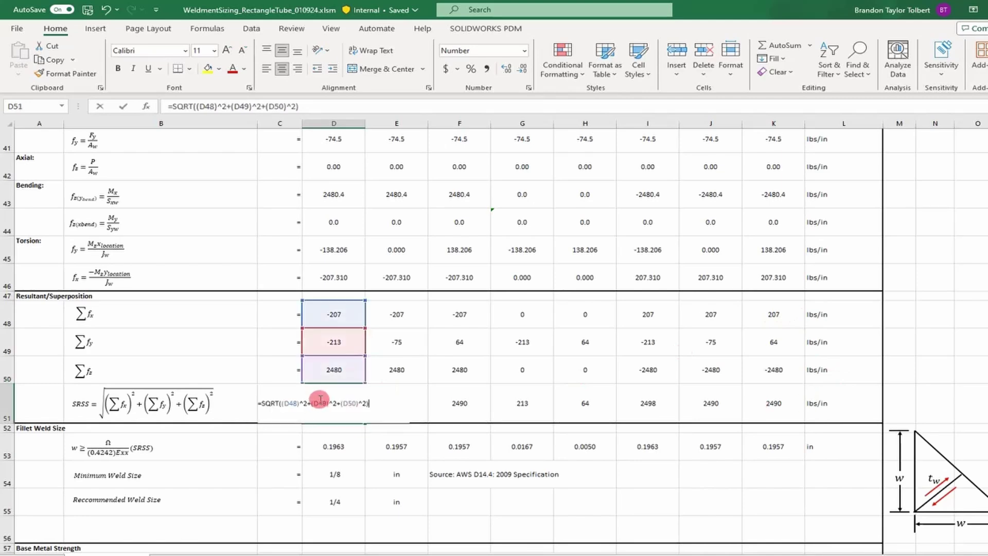
key(Escape)
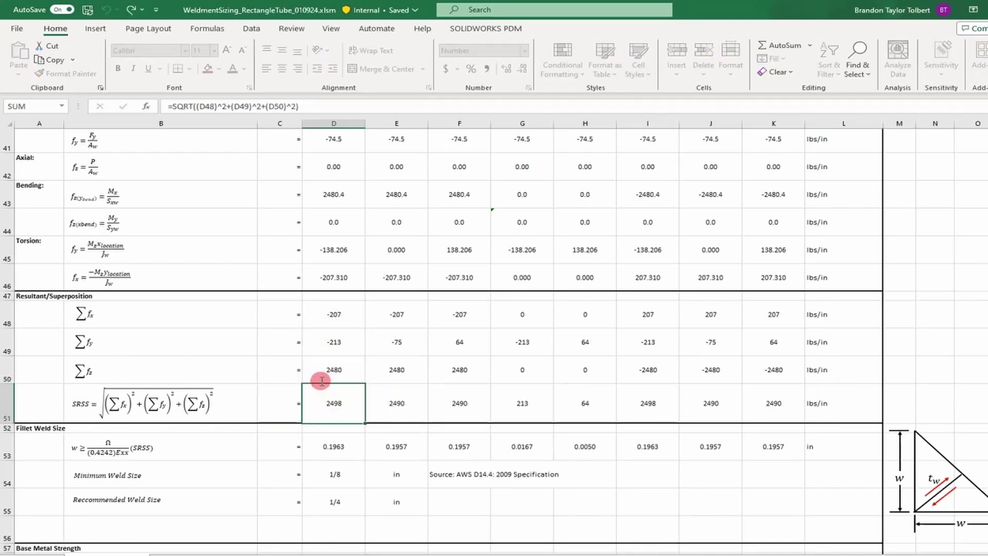
scroll(329, 386, down, 3)
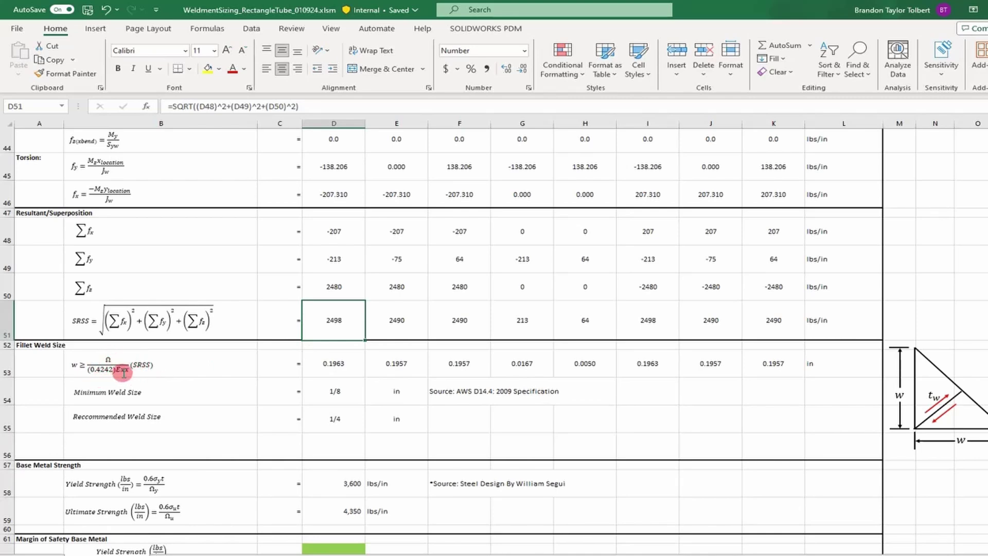
drag(826, 554, 842, 554)
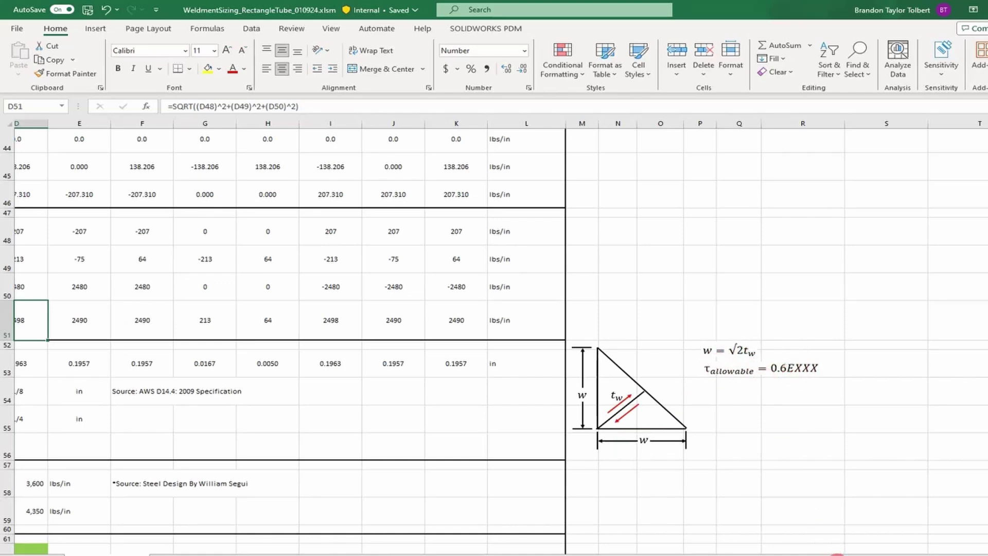
drag(836, 554, 796, 553)
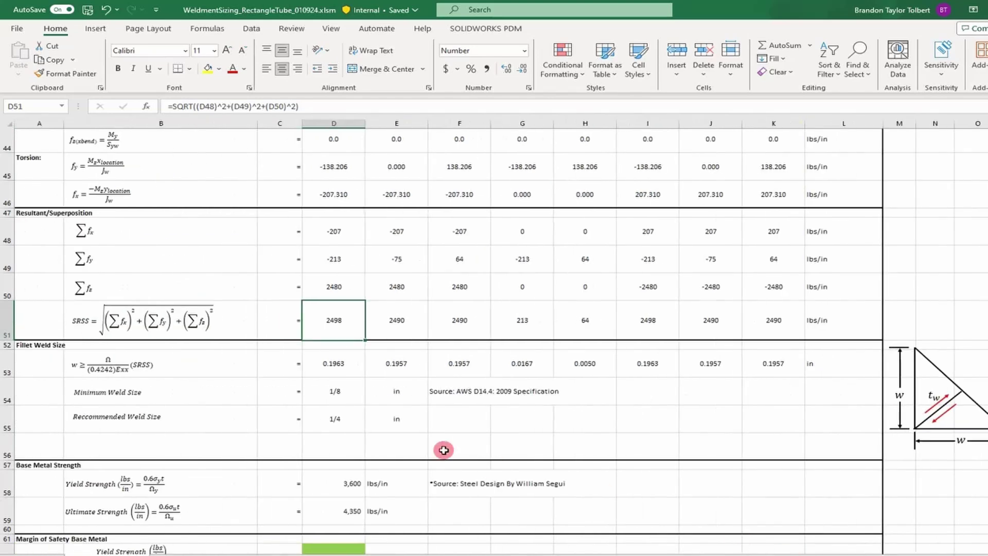
click(337, 367)
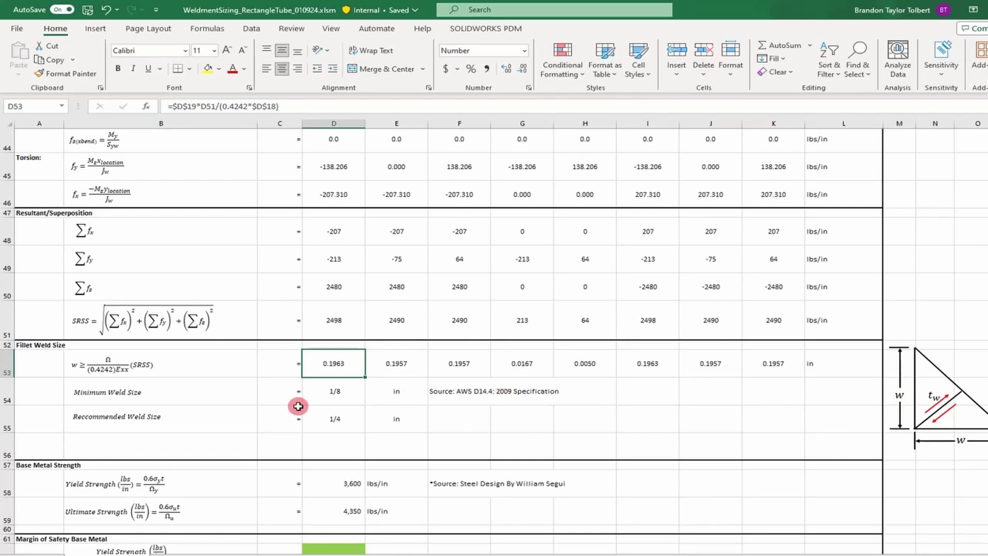
click(455, 392)
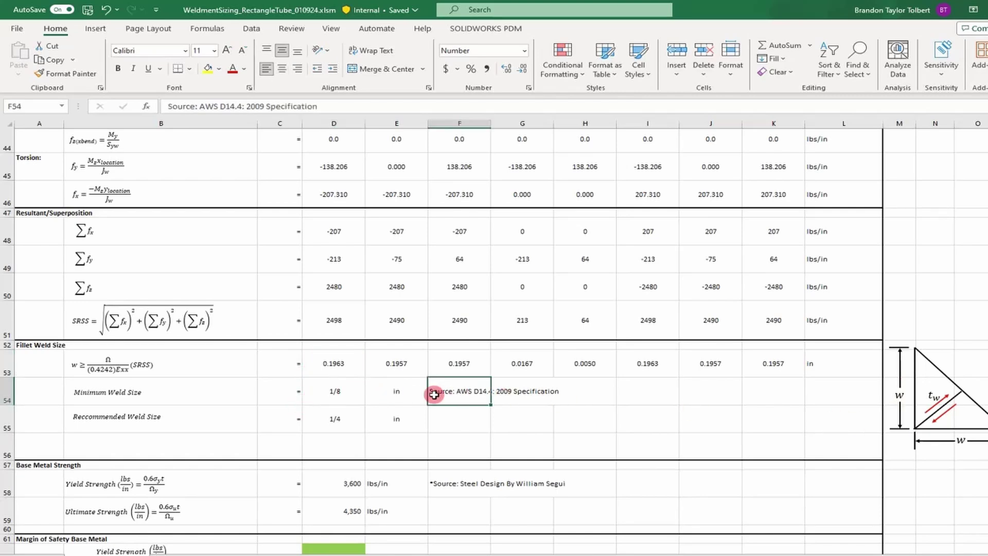
double_click(336, 393)
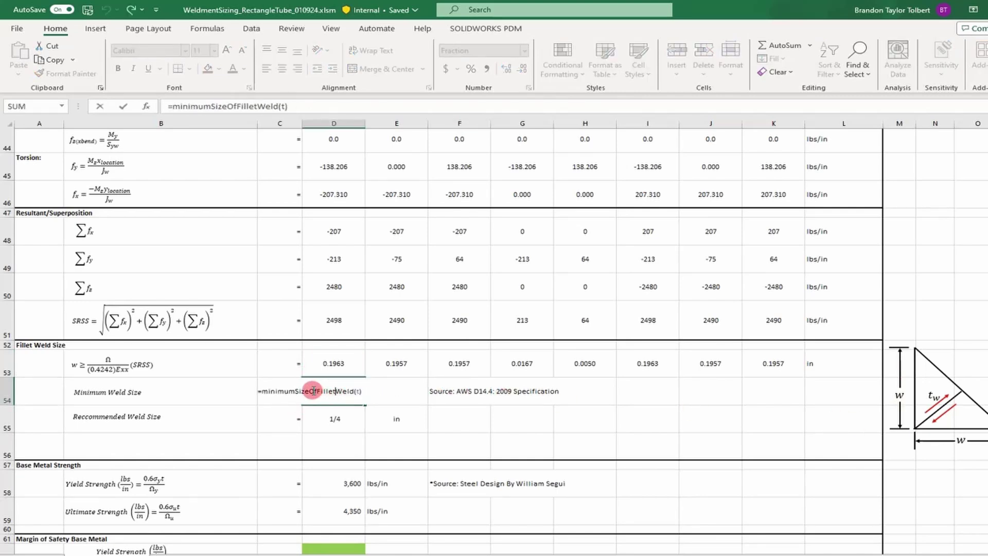
key(Escape)
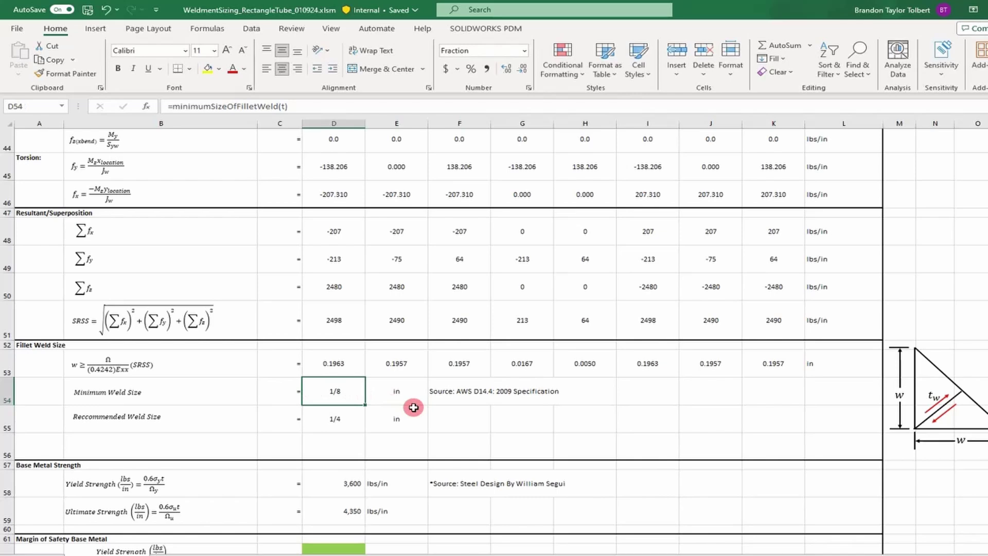
double_click(324, 421)
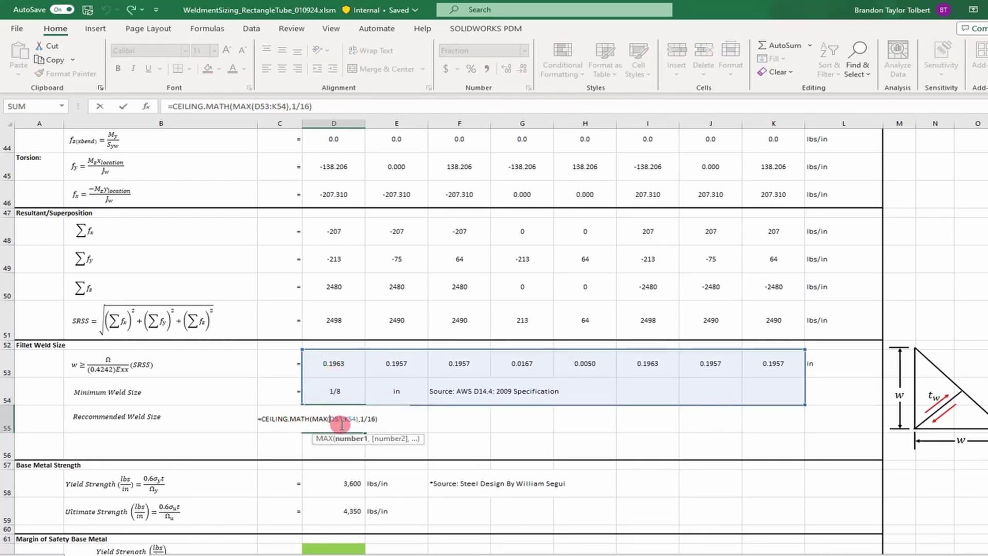
key(Escape)
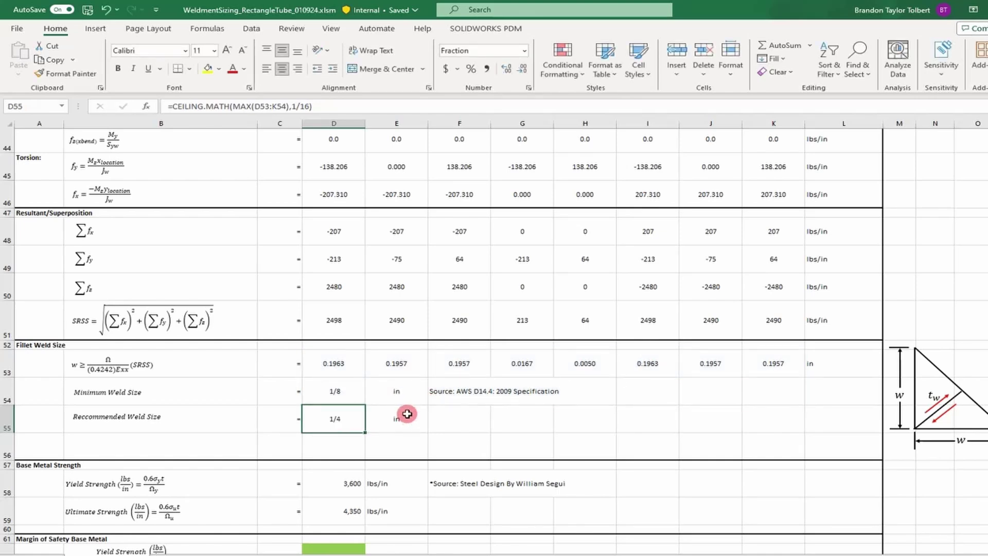
scroll(386, 400, down, 3)
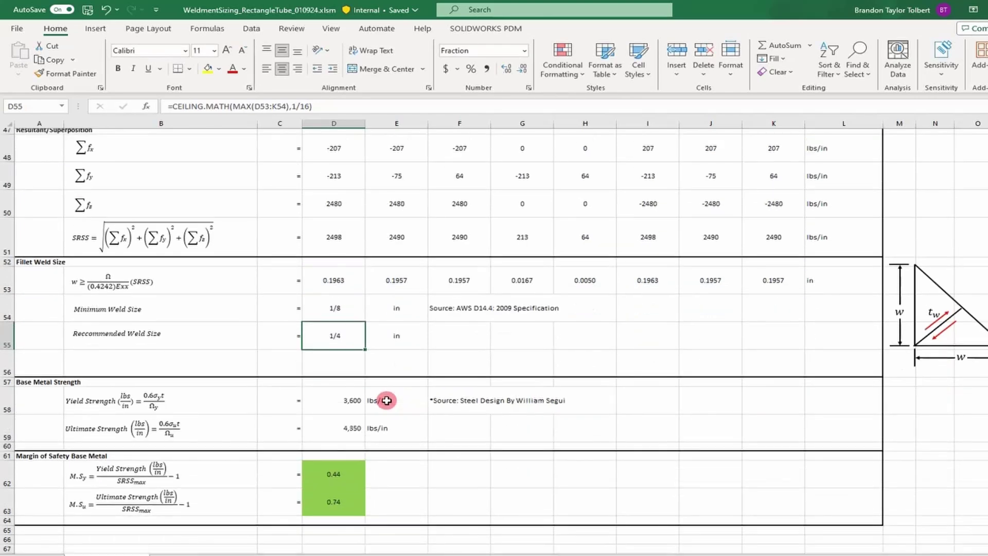
scroll(387, 400, down, 1)
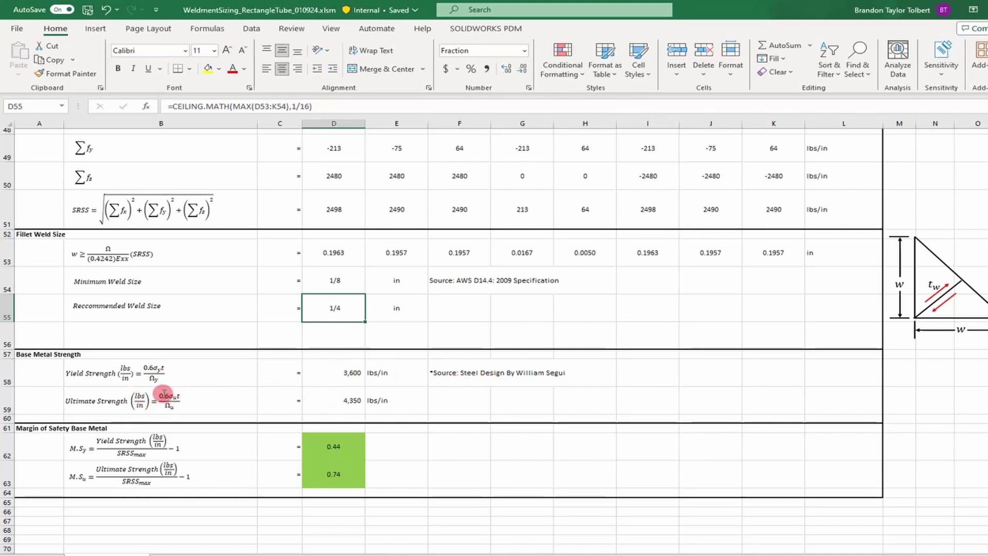
double_click(324, 443)
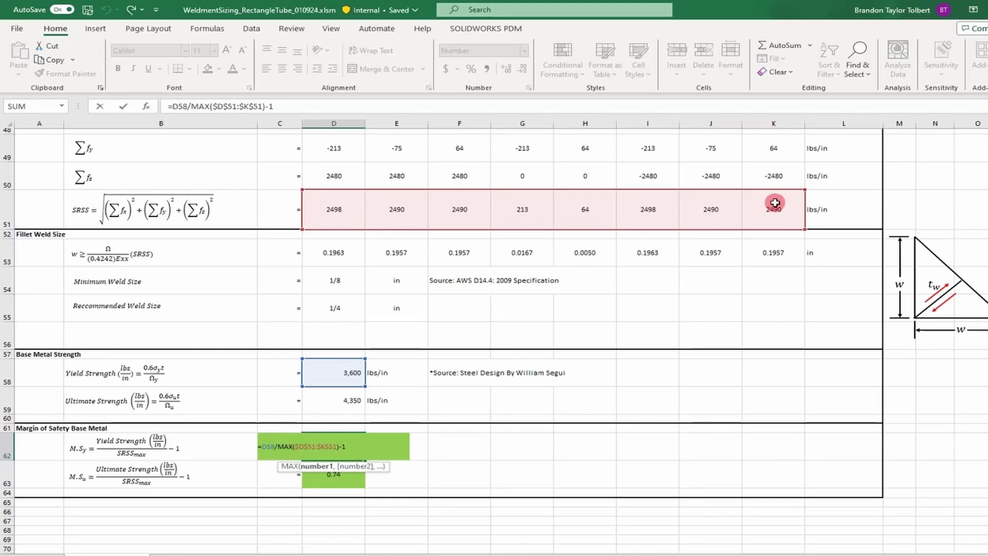
key(Escape)
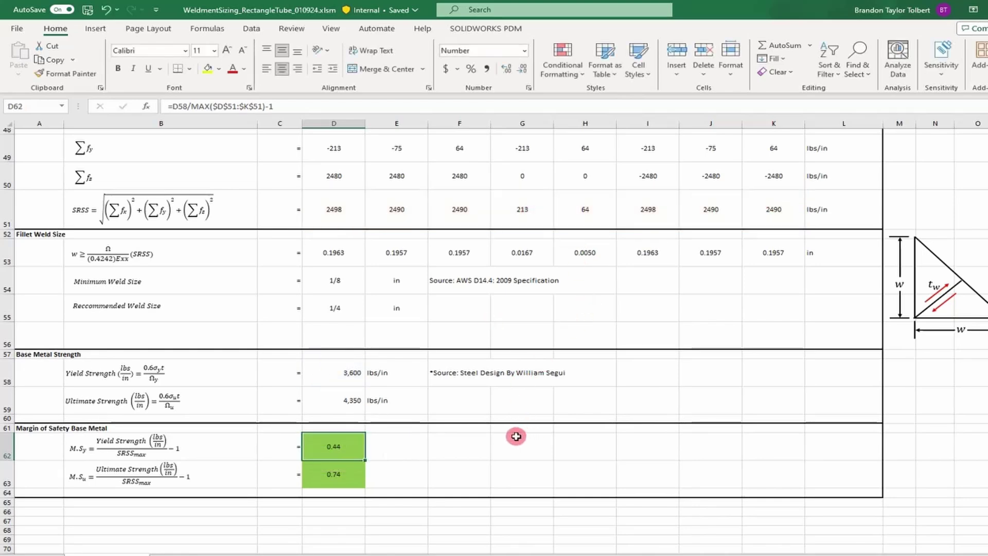
scroll(449, 420, down, 1)
click(423, 450)
scroll(422, 452, down, 1)
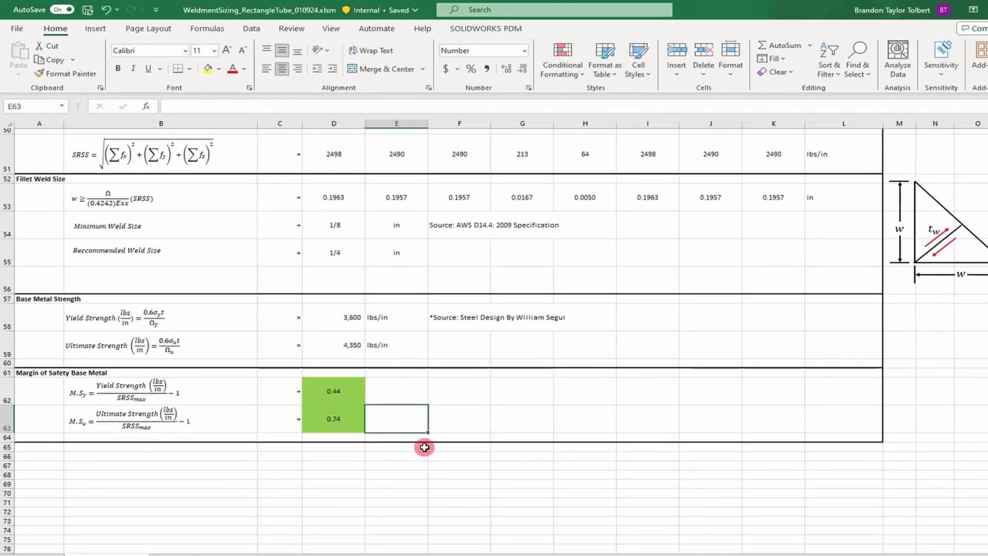
scroll(431, 441, up, 3)
scroll(431, 439, up, 1)
scroll(425, 370, down, 1)
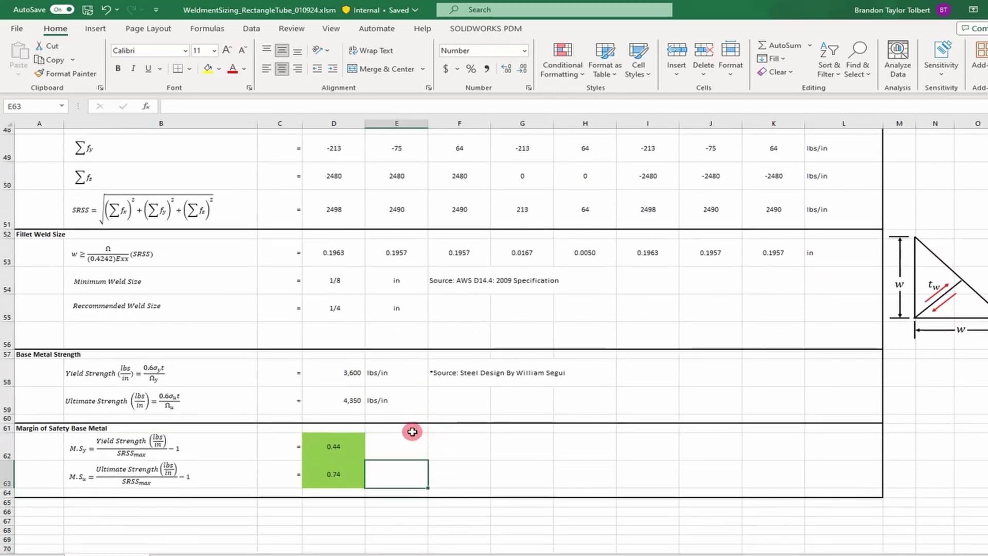
scroll(410, 370, up, 3)
scroll(380, 406, up, 12)
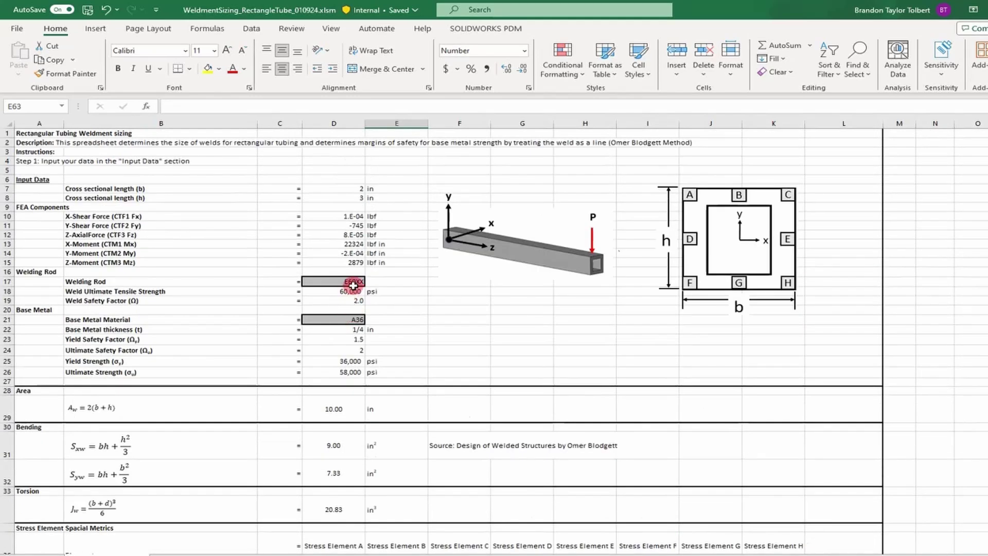
Choose E80XX rod in D17 and set base metal thickness D22 to .125 in, then review the margins
click(356, 281)
click(371, 281)
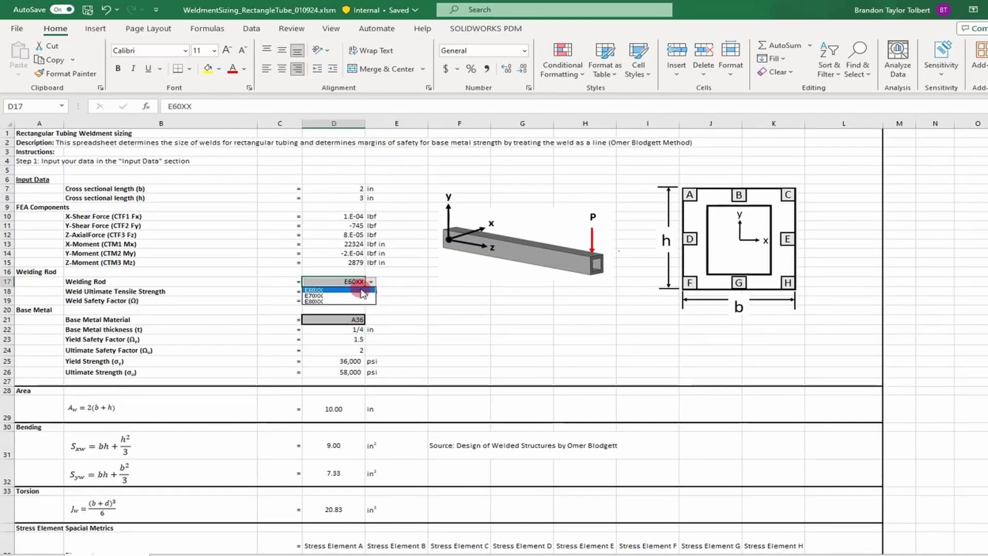
click(332, 303)
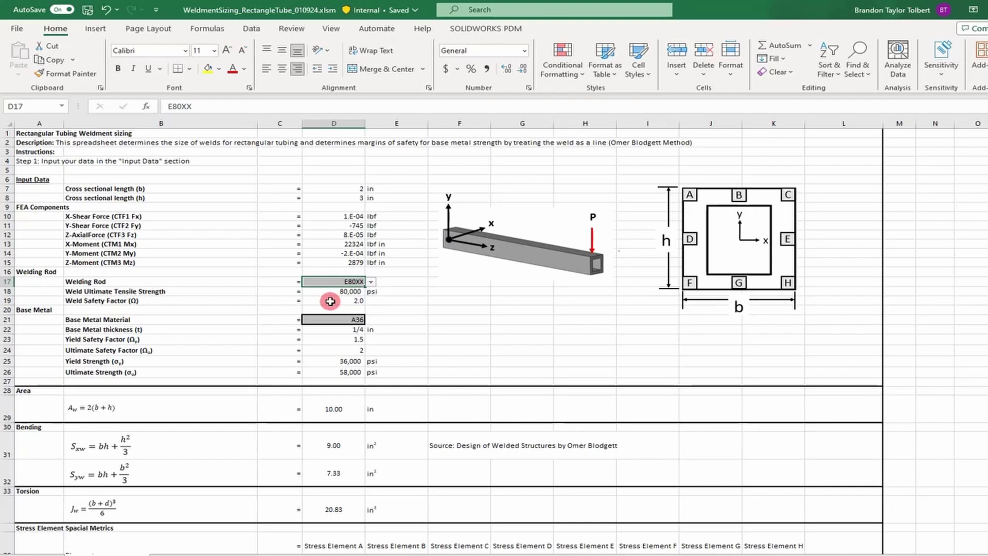
click(352, 331)
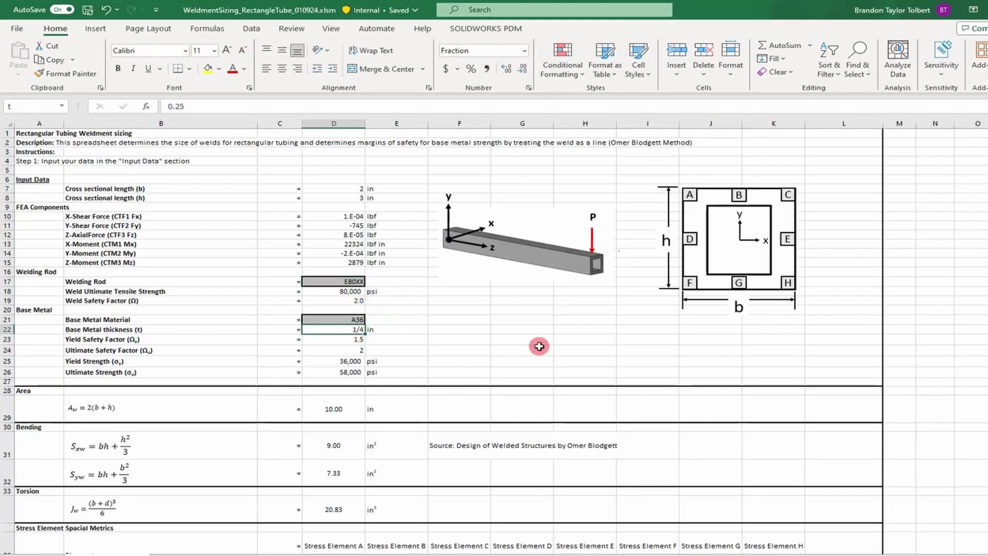
text(.125)
key(Return)
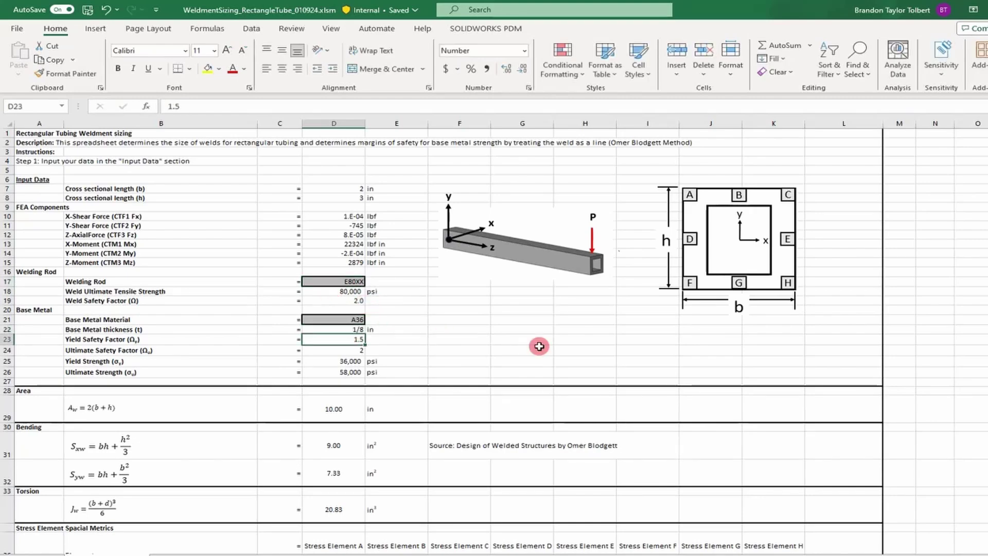
scroll(538, 346, down, 16)
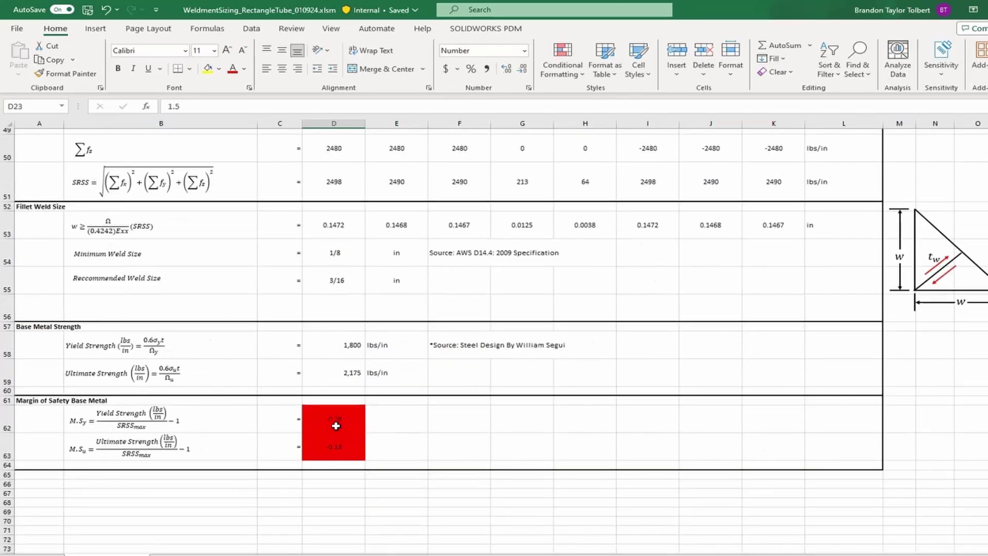